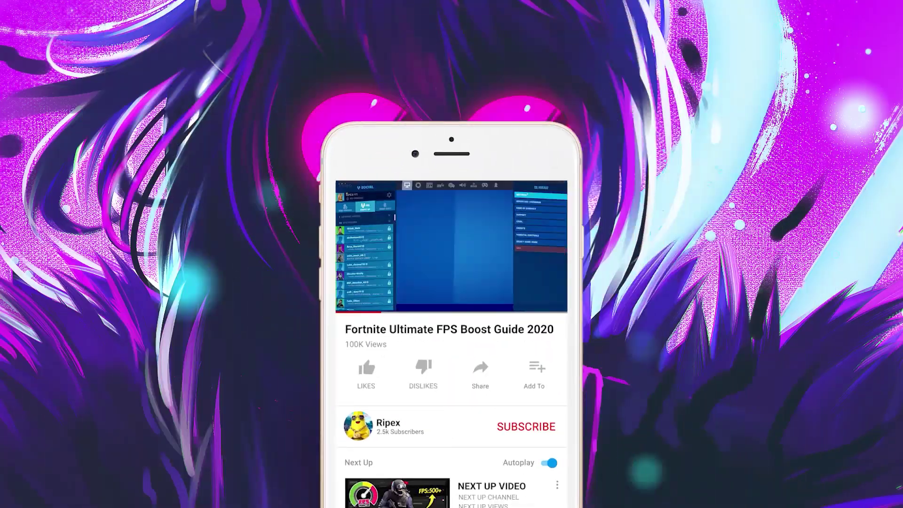
- Open the Video settings from the menu in the Fortnite lobby
{"action": "left_click", "coordinate": [705, 108]}
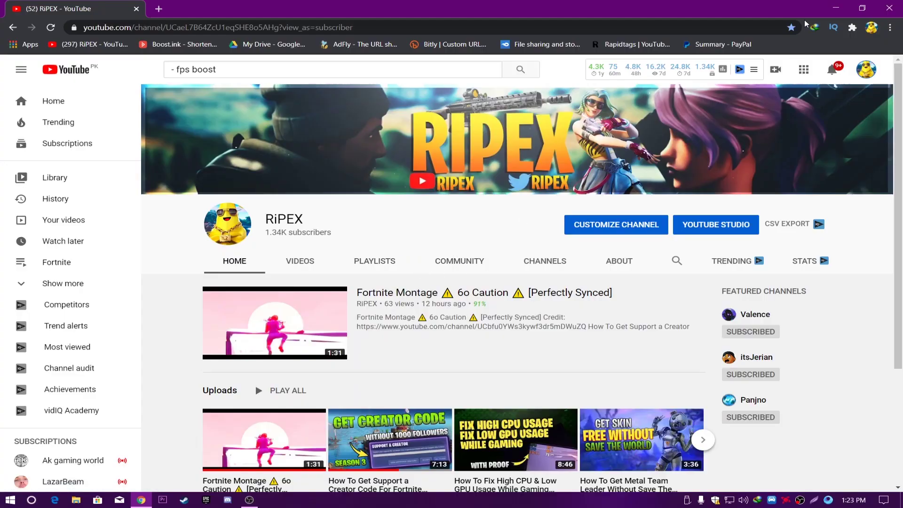
- Minimize the Chrome window showing YouTube so the desktop is visible
{"action": "left_click", "coordinate": [837, 8]}
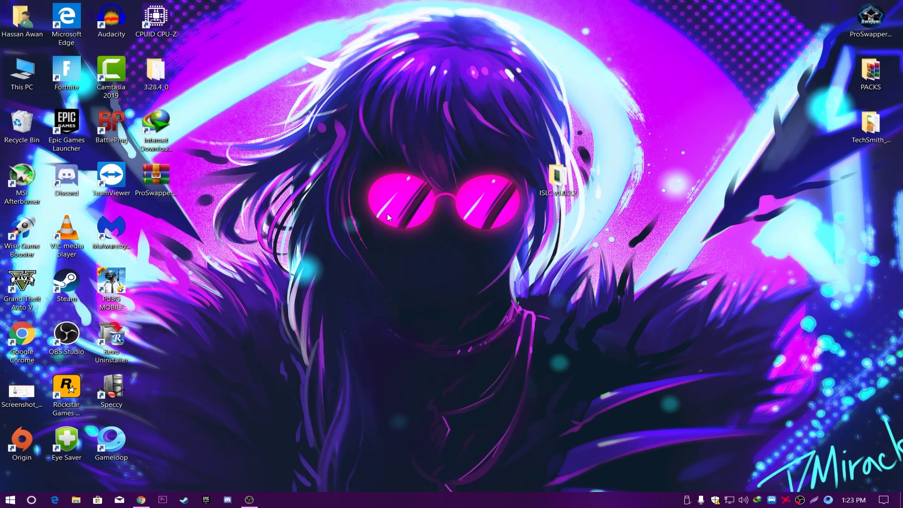
- Launch AMD Radeon Software, confirm driver 20.5.1 is up to date, then minimize it
{"action": "right_click", "coordinate": [359, 204]}
{"action": "left_click", "coordinate": [419, 208]}
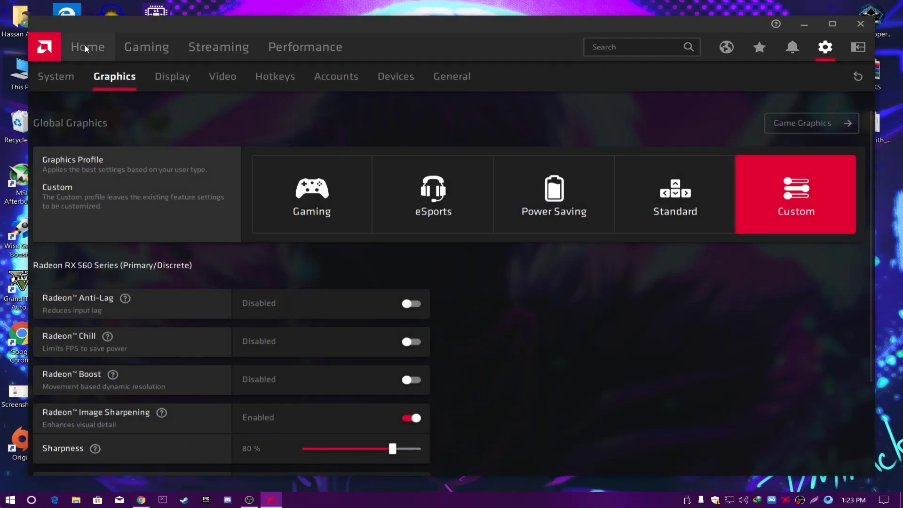
{"action": "left_click", "coordinate": [80, 49]}
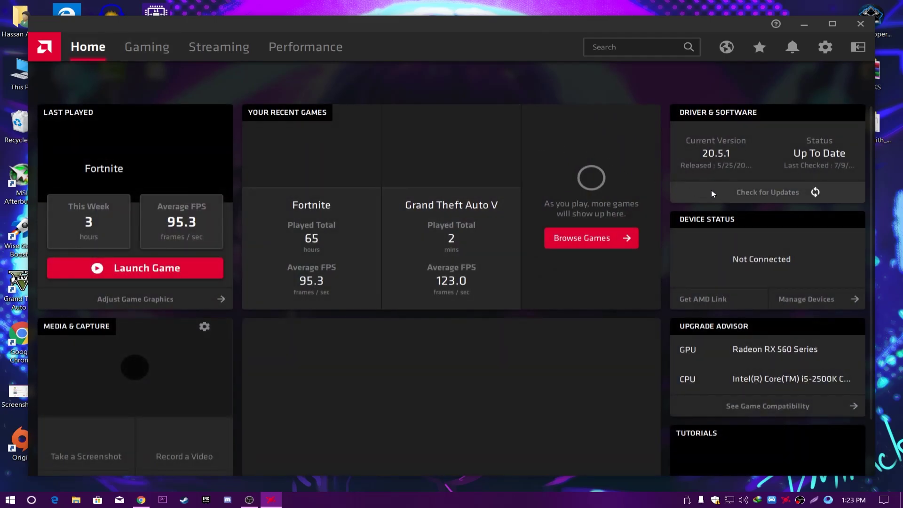
{"action": "left_click", "coordinate": [757, 190]}
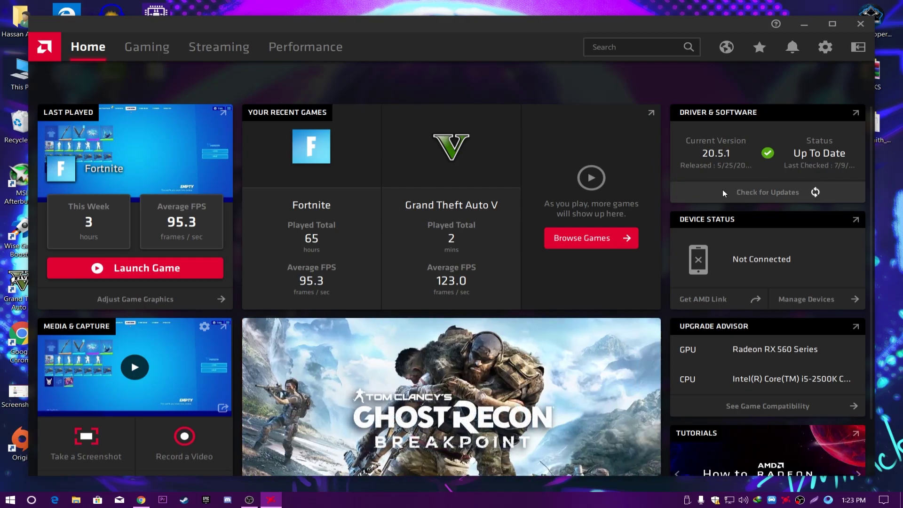
{"action": "left_click", "coordinate": [804, 24]}
- Run Device Manager's automatic driver search for the Radeon RX 560 Series to confirm it's current
{"action": "right_click", "coordinate": [9, 498]}
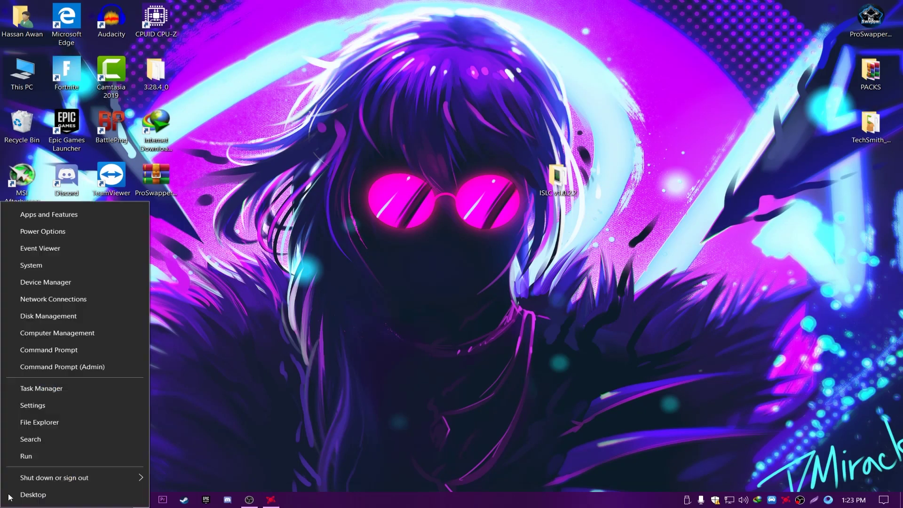
{"action": "left_click", "coordinate": [47, 282]}
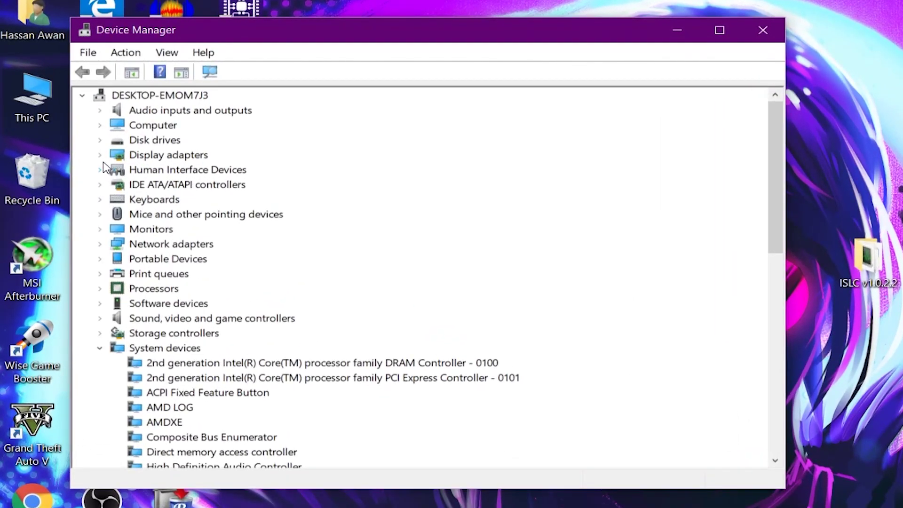
{"action": "left_click", "coordinate": [103, 155]}
{"action": "right_click", "coordinate": [156, 173]}
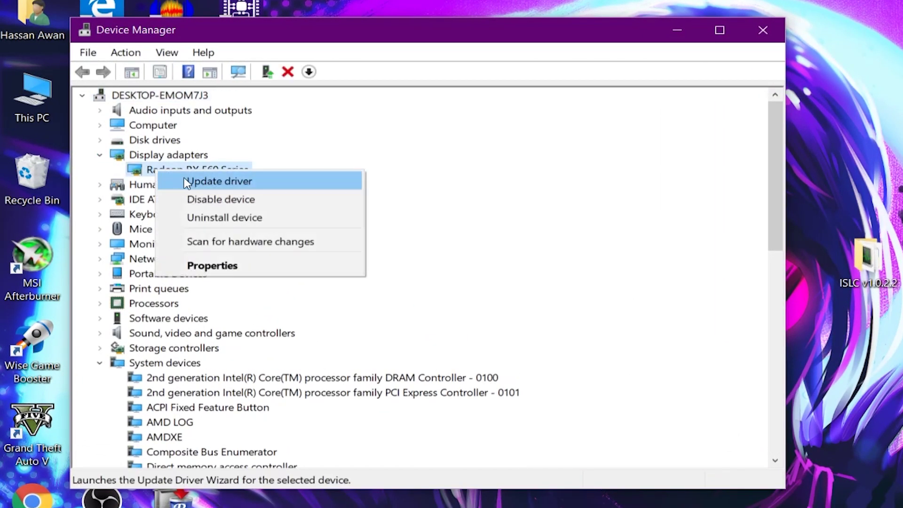
{"action": "left_click", "coordinate": [216, 181]}
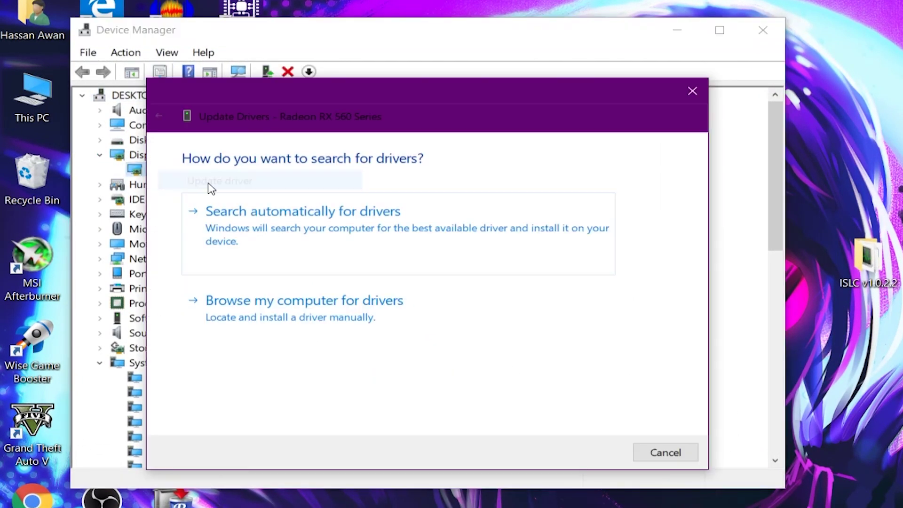
{"action": "left_click", "coordinate": [275, 224]}
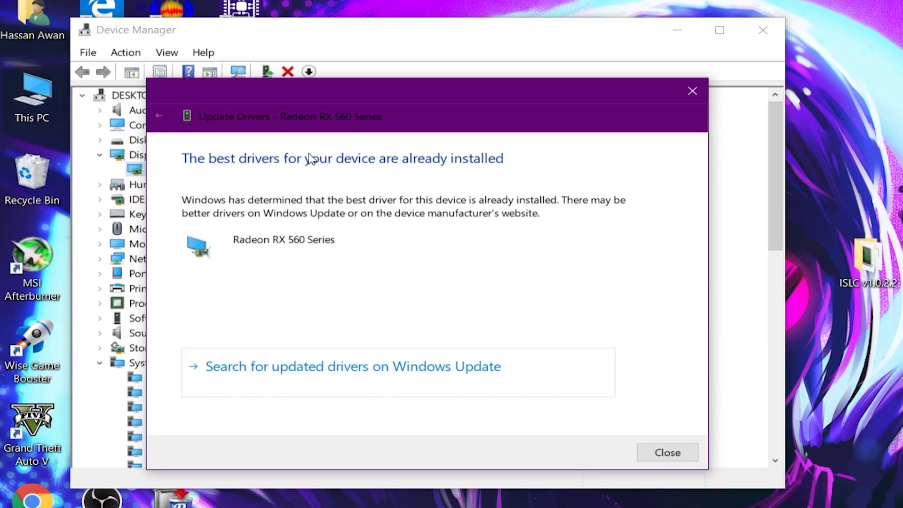
{"action": "left_click", "coordinate": [693, 91]}
- Close Device Manager and restore the Radeon Software window to the top of the screen
{"action": "left_click", "coordinate": [763, 30]}
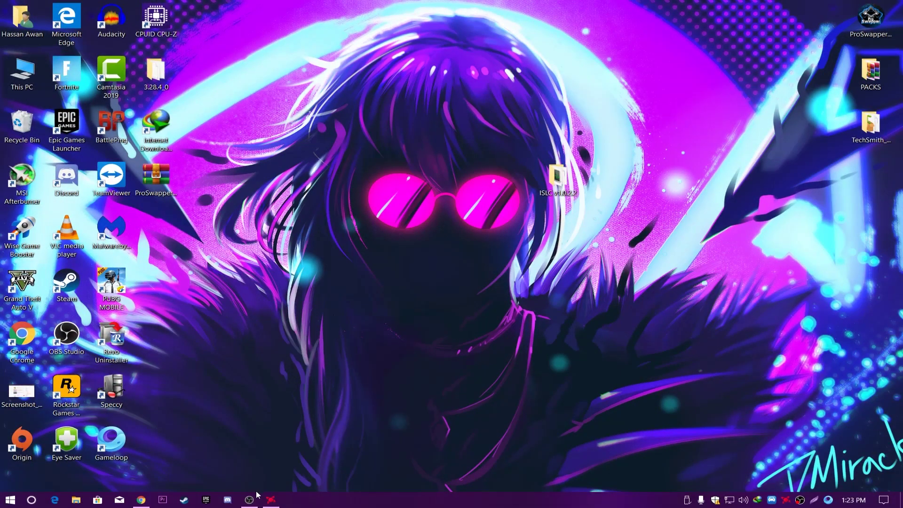
{"action": "left_click", "coordinate": [270, 499]}
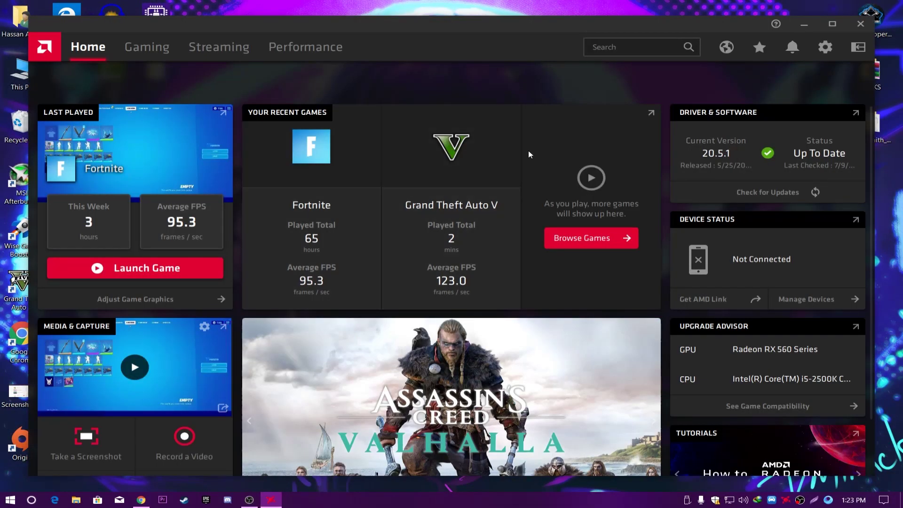
{"action": "left_click_drag", "start_coordinate": [479, 19], "coordinate": [480, 3]}
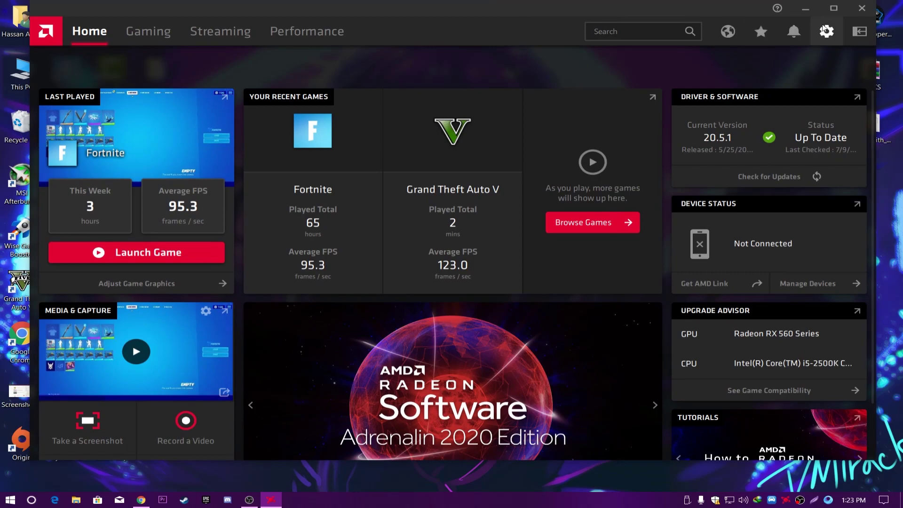
- Request Reset Global Graphics from the Graphics settings
{"action": "left_click", "coordinate": [825, 30]}
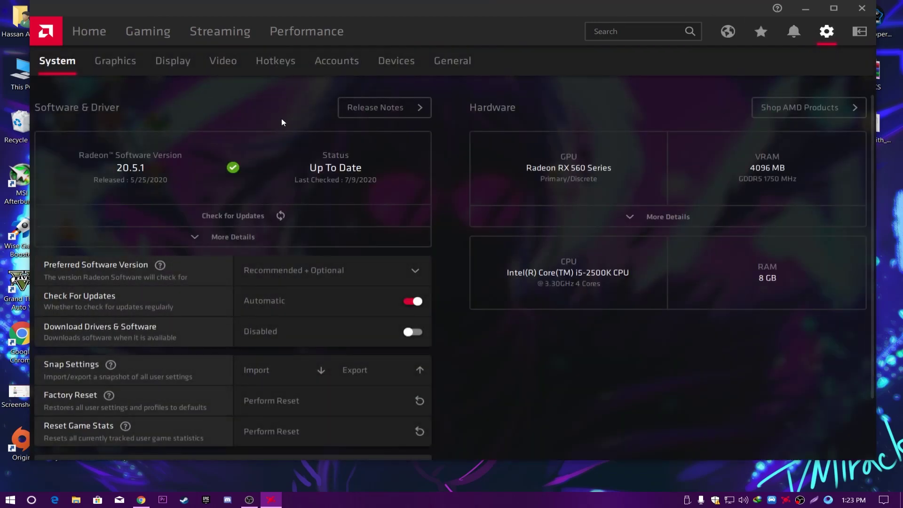
{"action": "left_click", "coordinate": [117, 64]}
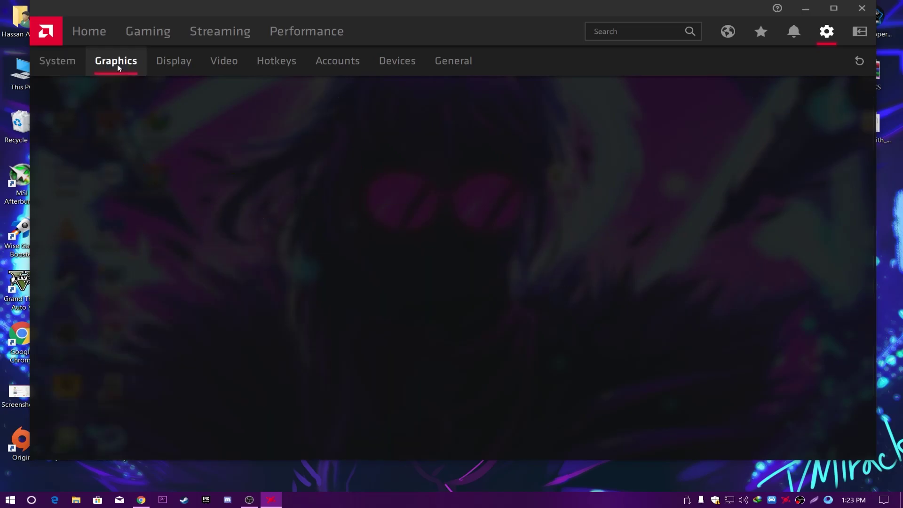
{"action": "left_click", "coordinate": [859, 62]}
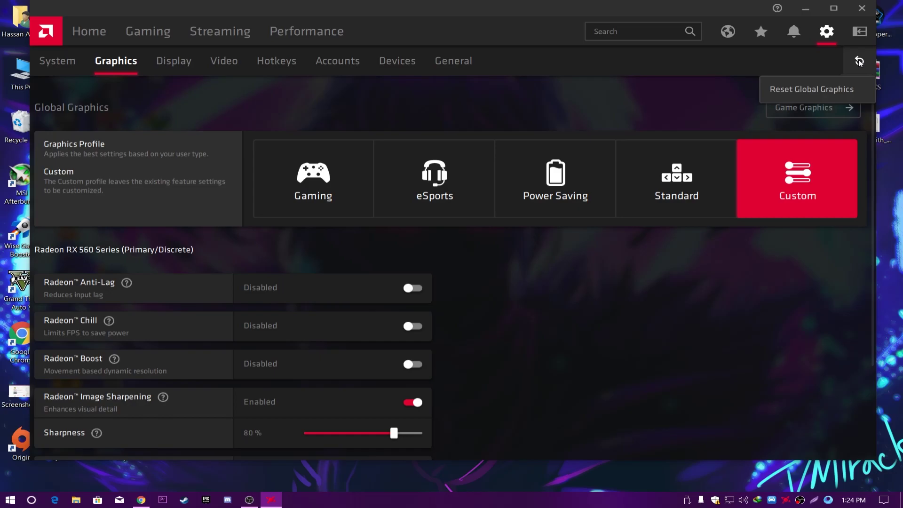
{"action": "left_click", "coordinate": [808, 91]}
- Confirm the global graphics reset and apply the eSports profile, briefly trying Gaming first
{"action": "left_click", "coordinate": [498, 313]}
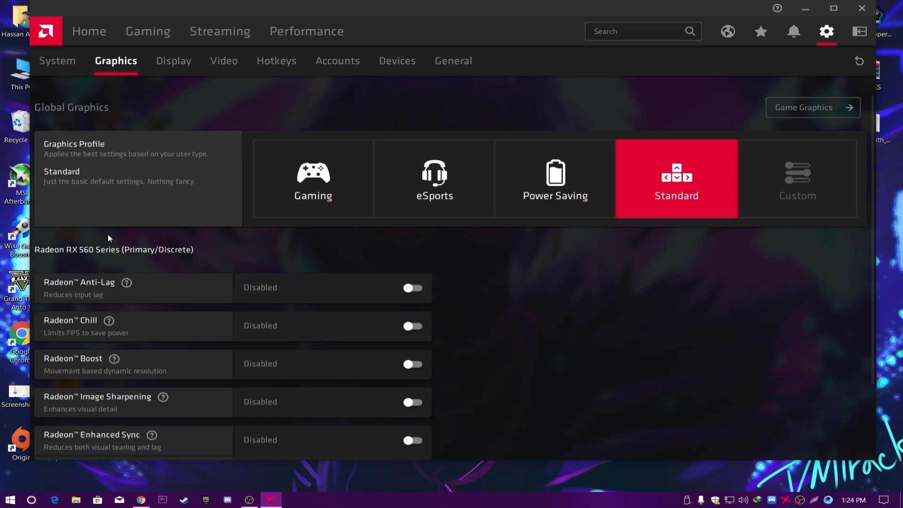
{"action": "mouse_move", "coordinate": [487, 17]}
{"action": "left_mouse_down"}
{"action": "mouse_move", "coordinate": [493, 47]}
{"action": "mouse_move", "coordinate": [497, 17]}
{"action": "left_mouse_up"}
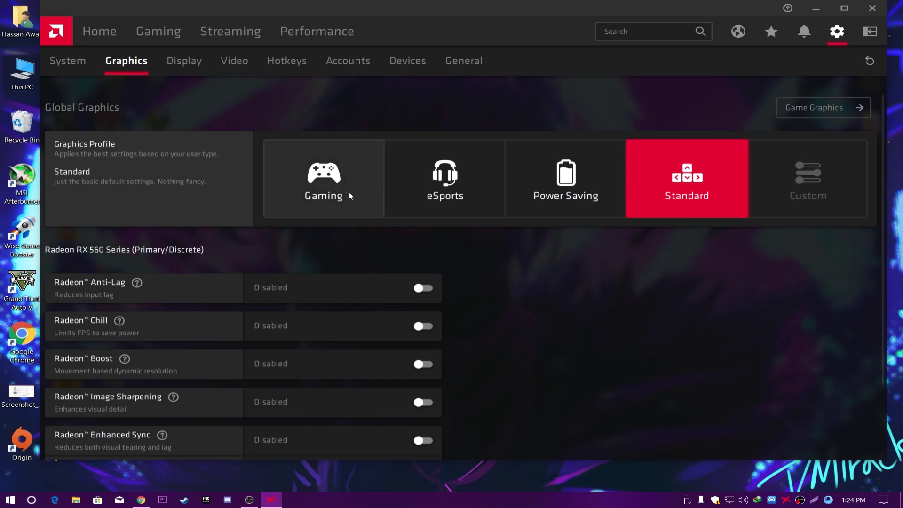
{"action": "left_click", "coordinate": [445, 193]}
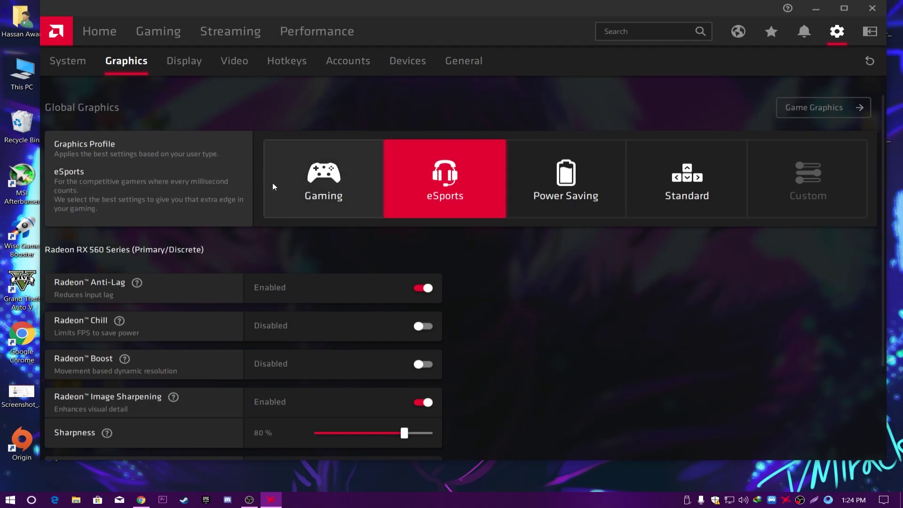
{"action": "left_click", "coordinate": [318, 189]}
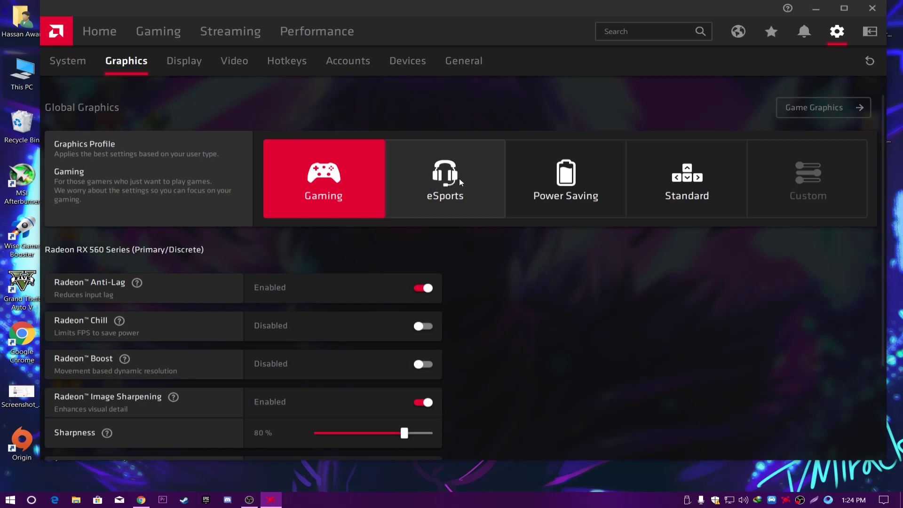
{"action": "left_click", "coordinate": [452, 188]}
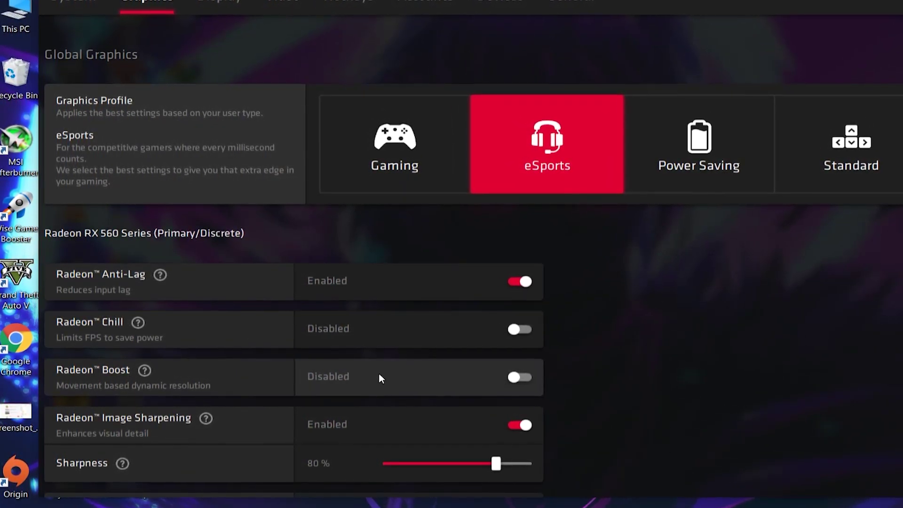
- Enable Radeon Boost and raise its minimum resolution to 83.3%
{"action": "scroll", "coordinate": [473, 294], "scroll_direction": "down", "scroll_amount": 2}
{"action": "left_click", "coordinate": [475, 292]}
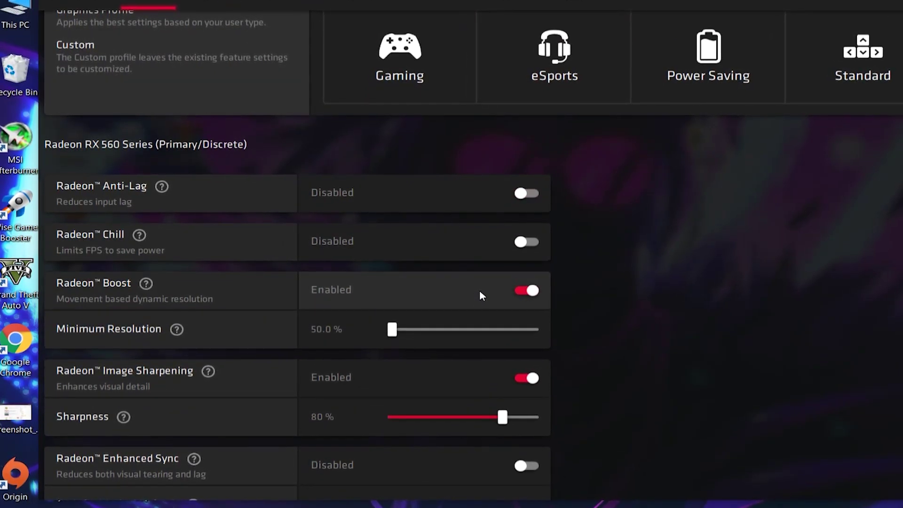
{"action": "left_click_drag", "start_coordinate": [395, 330], "coordinate": [549, 344]}
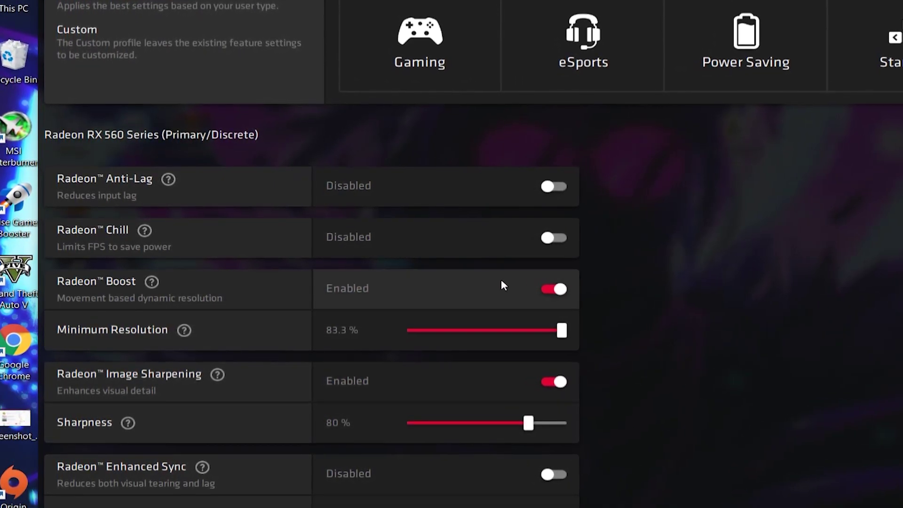
{"action": "scroll", "coordinate": [659, 292], "scroll_direction": "down", "scroll_amount": 2}
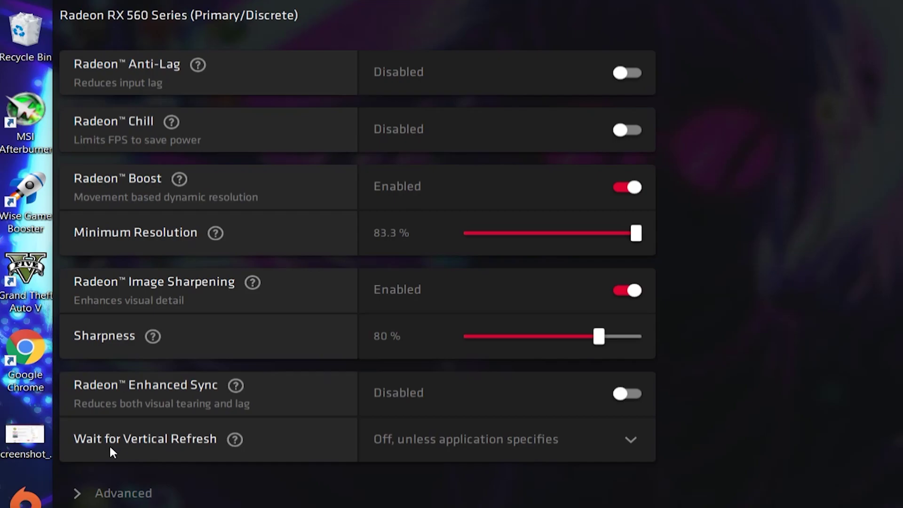
- Set Wait for Vertical Refresh to Always off
{"action": "left_click", "coordinate": [446, 439]}
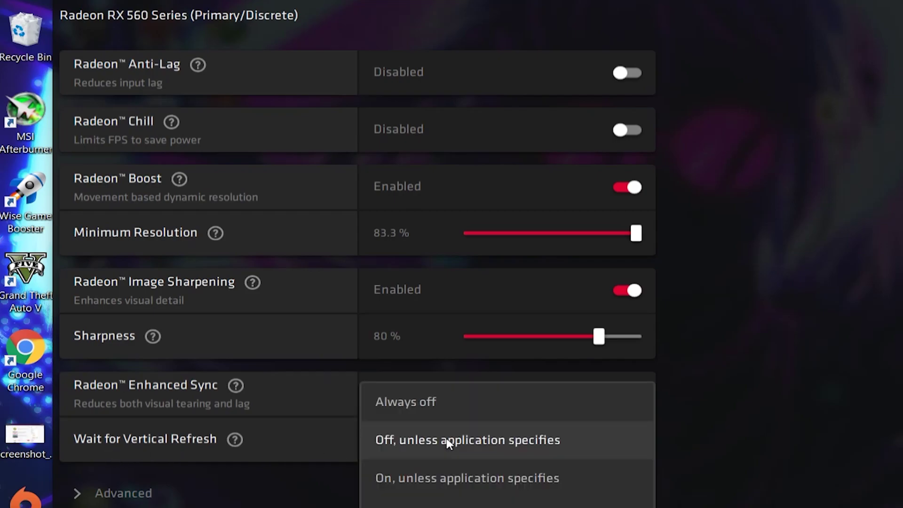
{"action": "left_click", "coordinate": [407, 410]}
{"action": "scroll", "coordinate": [407, 409], "scroll_direction": "down", "scroll_amount": 1}
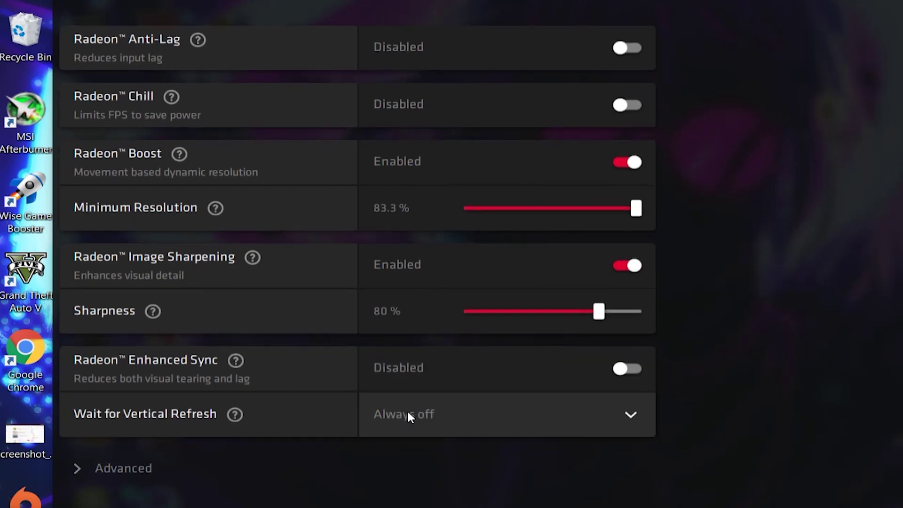
- In Advanced, set Anti-Aliasing to Enhance application settings with Multisampling as the method
{"action": "left_click", "coordinate": [134, 465]}
{"action": "scroll", "coordinate": [133, 471], "scroll_direction": "down", "scroll_amount": 4}
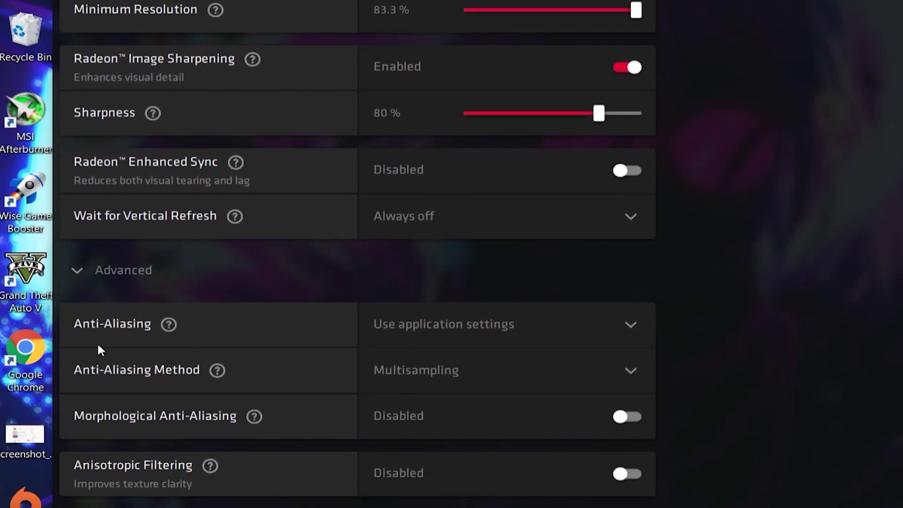
{"action": "left_click", "coordinate": [483, 320]}
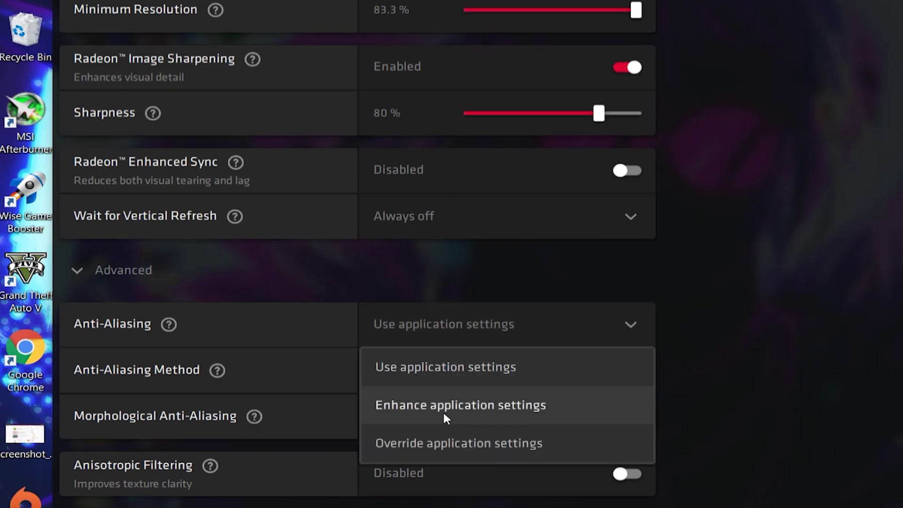
{"action": "left_click", "coordinate": [473, 407]}
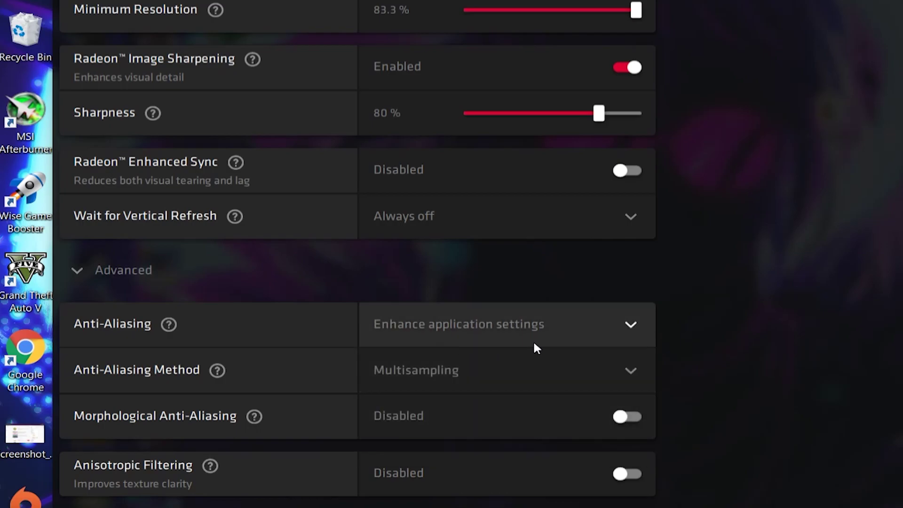
{"action": "scroll", "coordinate": [100, 310], "scroll_direction": "down", "scroll_amount": 2}
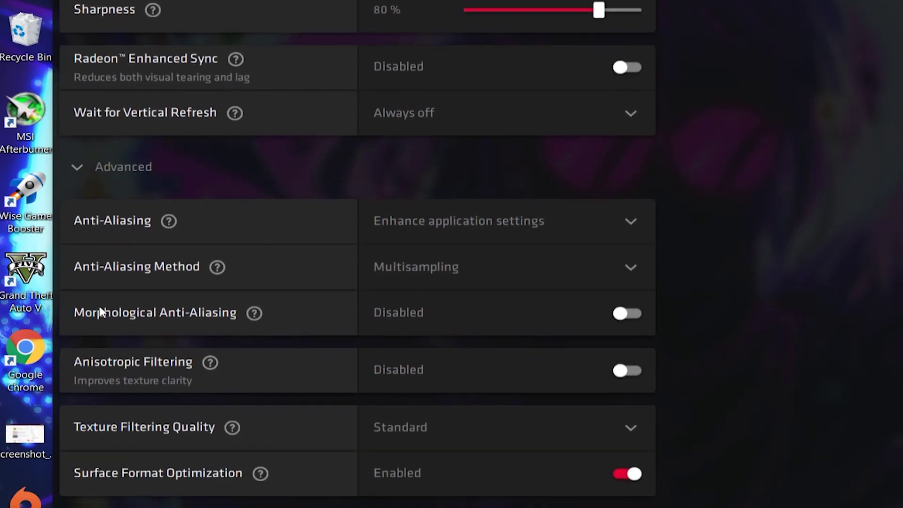
{"action": "left_click", "coordinate": [577, 270]}
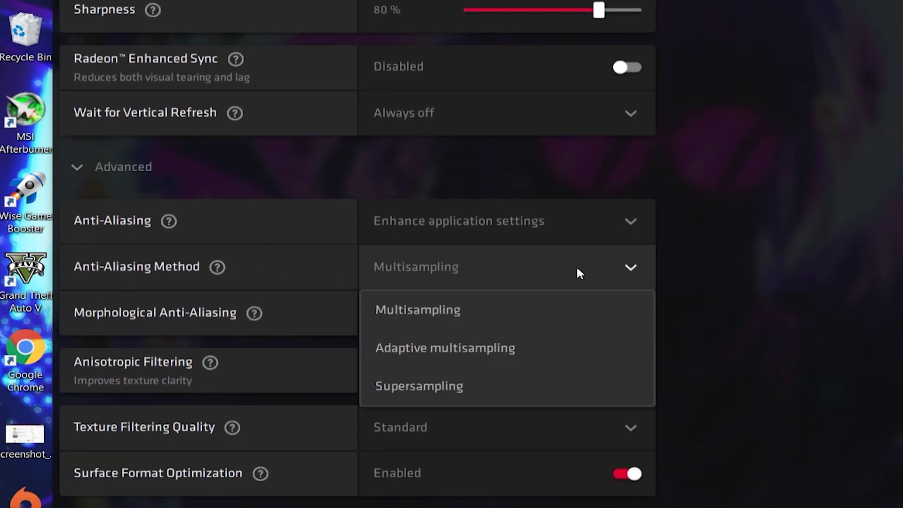
{"action": "left_click", "coordinate": [426, 311]}
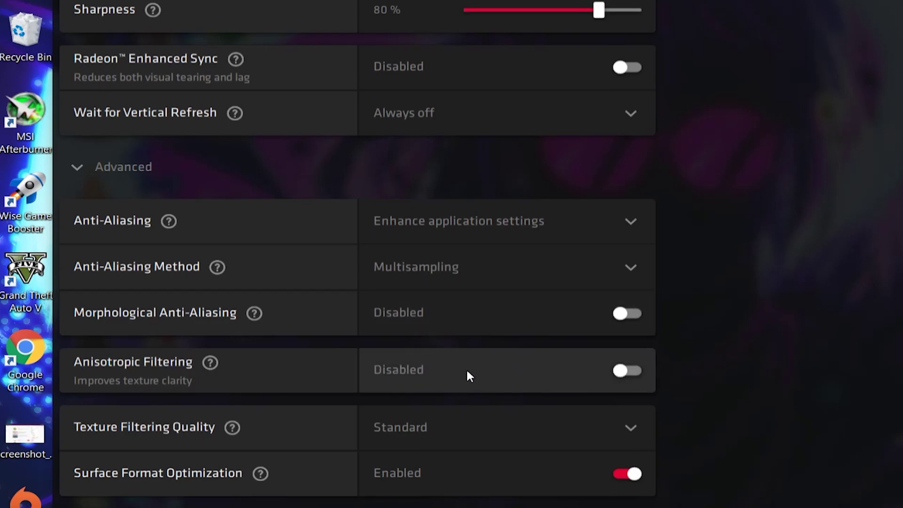
{"action": "scroll", "coordinate": [468, 372], "scroll_direction": "down", "scroll_amount": 6}
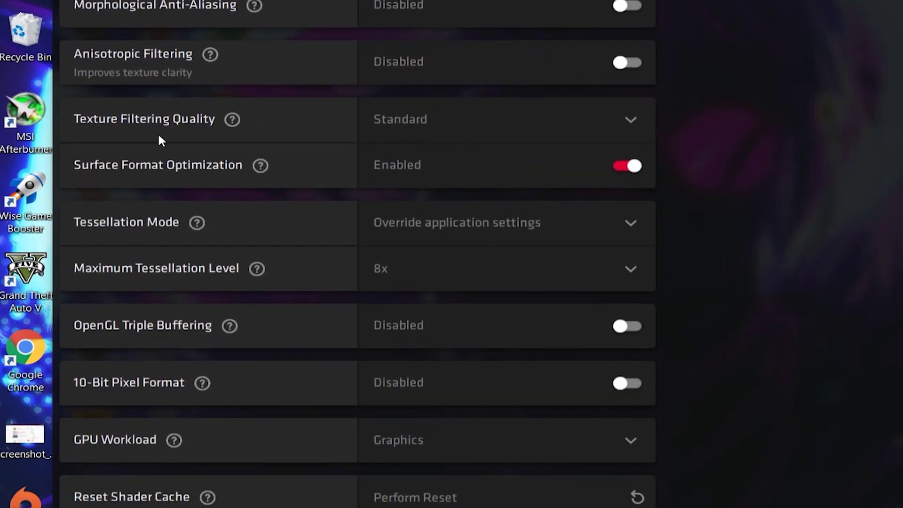
- Set Texture Filtering Quality to Performance and Tessellation Mode to AMD optimized, keeping Surface Format Optimization on
{"action": "left_click", "coordinate": [465, 121]}
{"action": "left_click", "coordinate": [411, 238]}
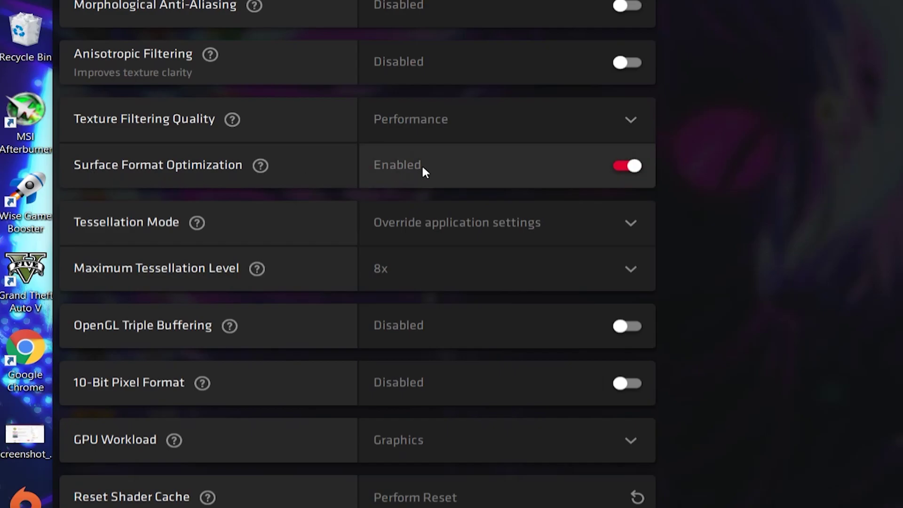
{"action": "left_click", "coordinate": [574, 165]}
{"action": "left_click", "coordinate": [451, 163]}
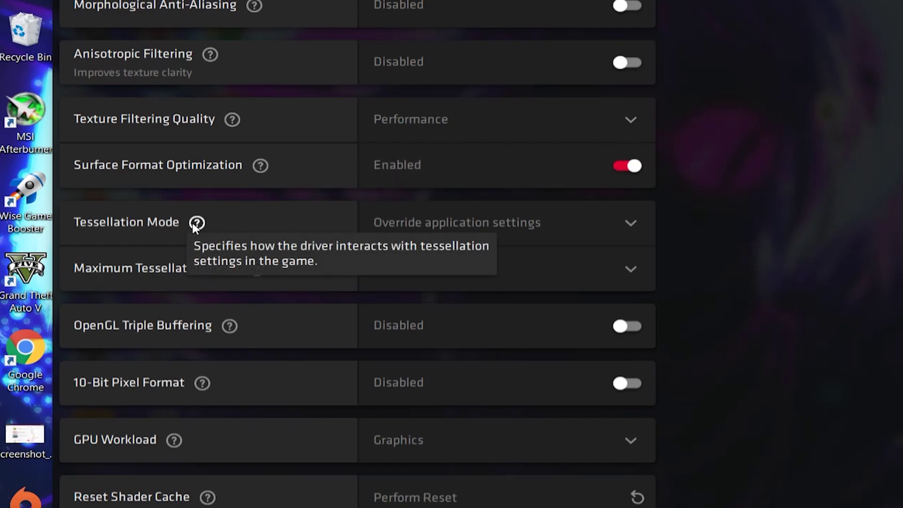
{"action": "left_click", "coordinate": [472, 223]}
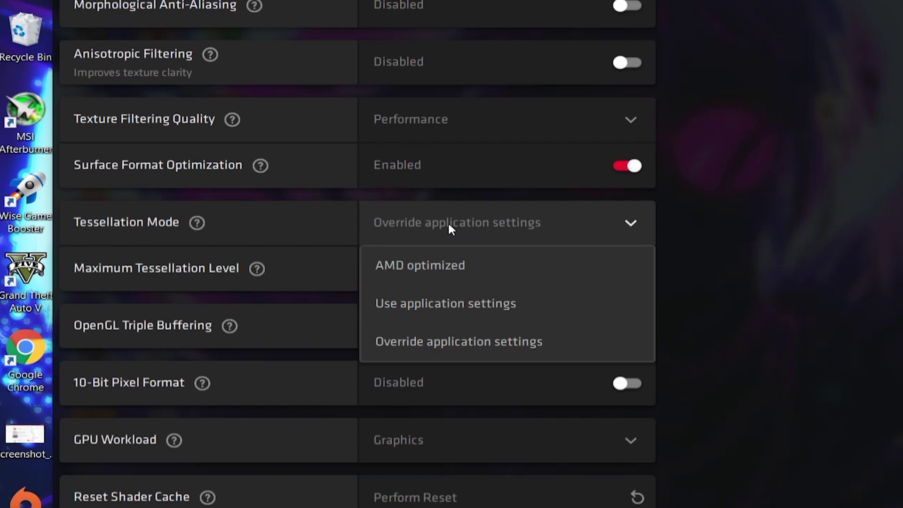
{"action": "left_click", "coordinate": [399, 265]}
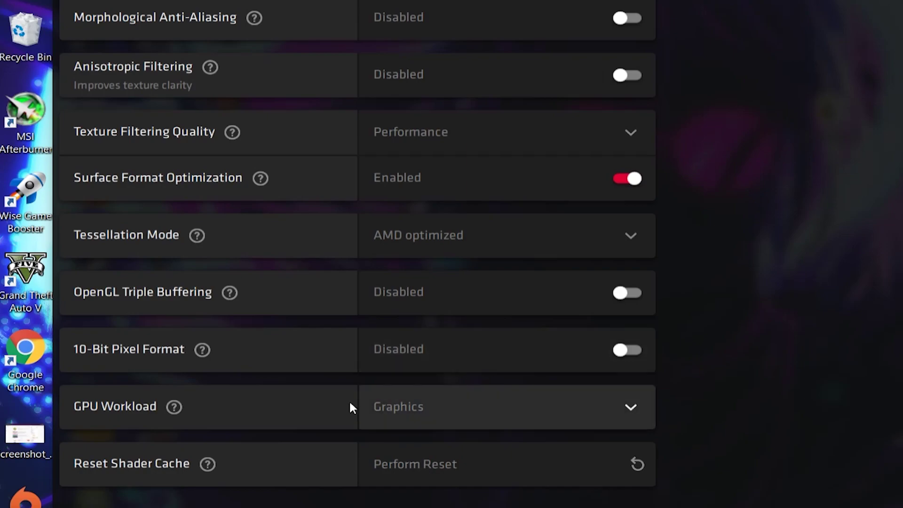
- Keep GPU Workload on Graphics and clear the shader cache with Perform Reset
{"action": "left_click", "coordinate": [456, 404]}
{"action": "left_click", "coordinate": [466, 450]}
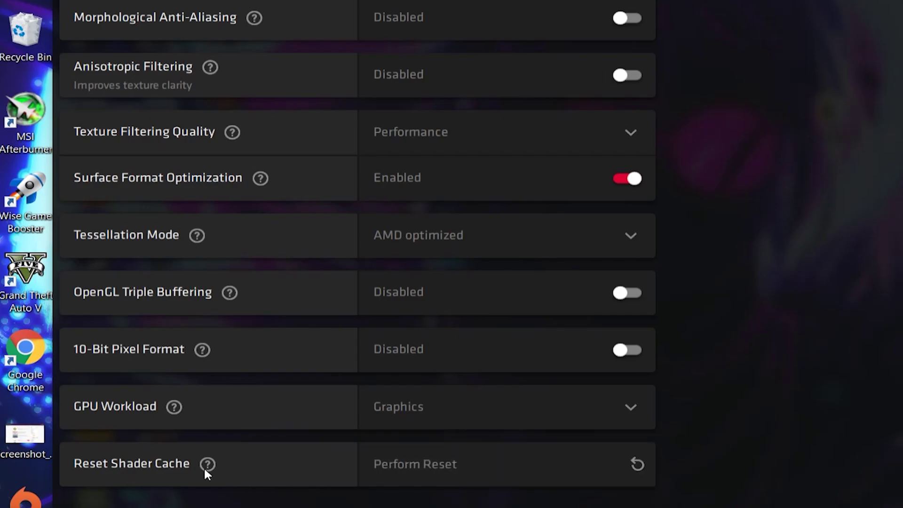
{"action": "left_click", "coordinate": [417, 467]}
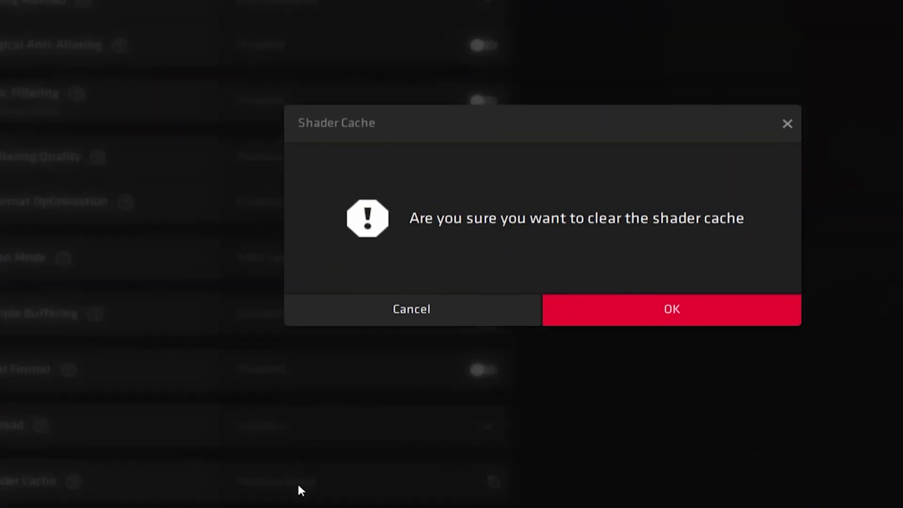
{"action": "left_click", "coordinate": [589, 325]}
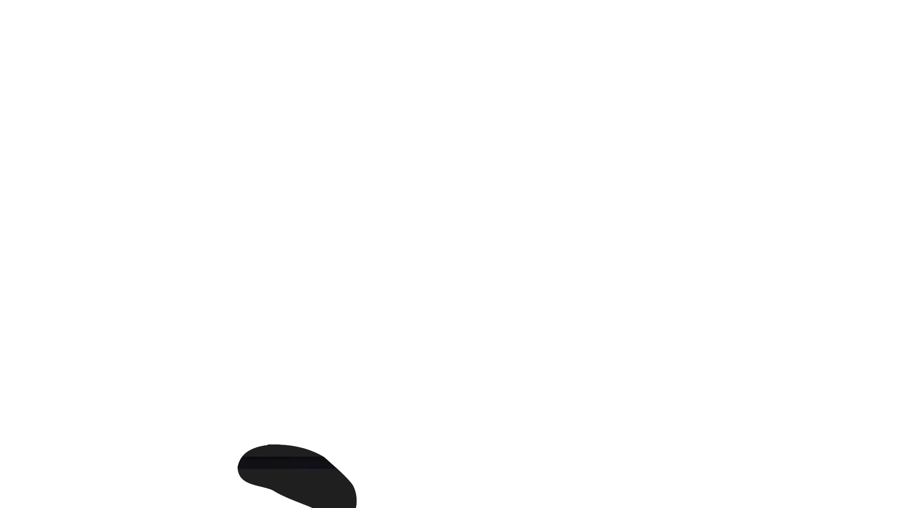
{"action": "scroll", "coordinate": [747, 321], "scroll_direction": "up", "scroll_amount": 5}
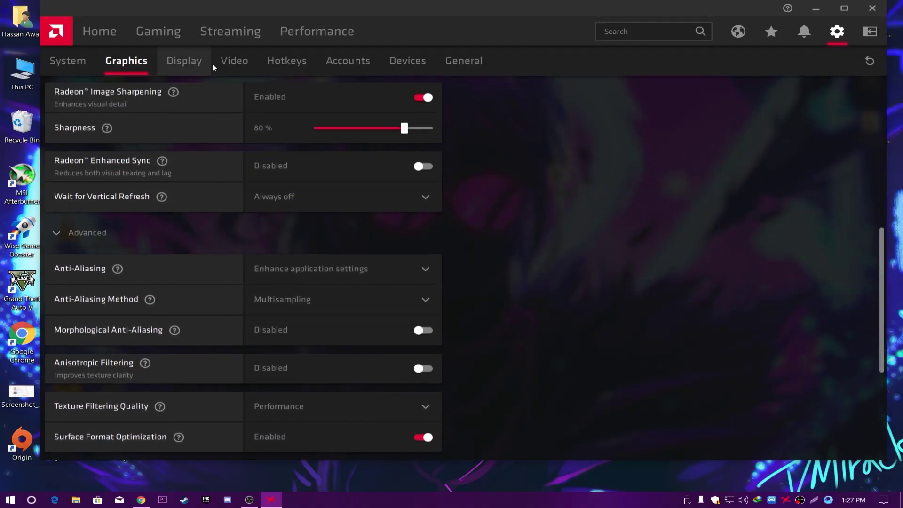
- Go to the Display settings and keep Scaling Mode on Full panel
{"action": "left_click", "coordinate": [185, 64]}
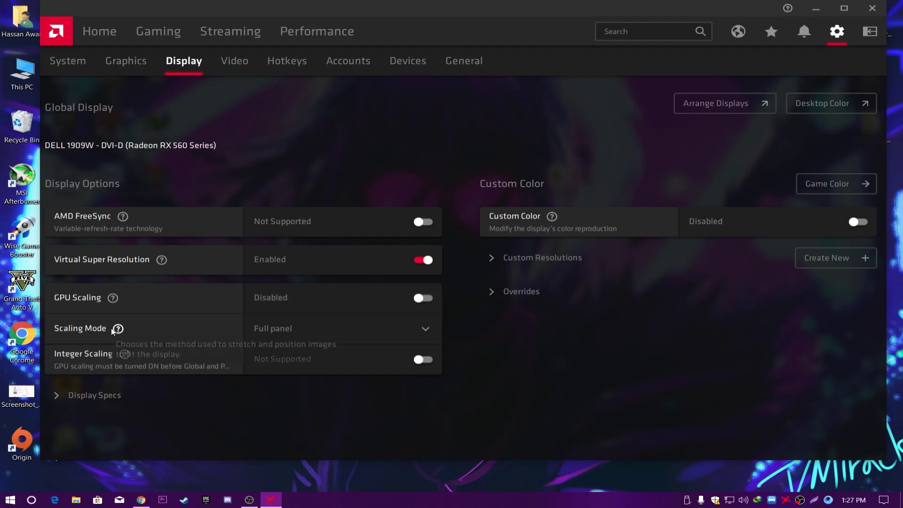
{"action": "left_click", "coordinate": [325, 328]}
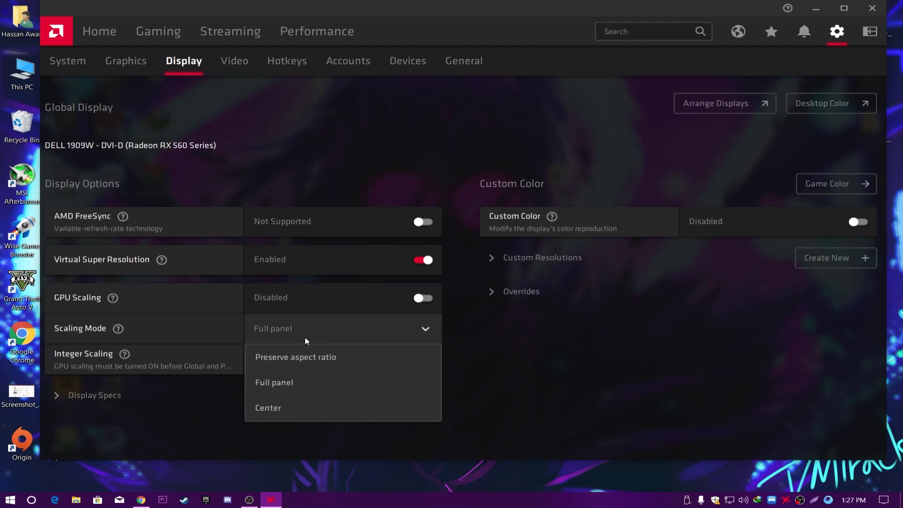
{"action": "left_click", "coordinate": [277, 382]}
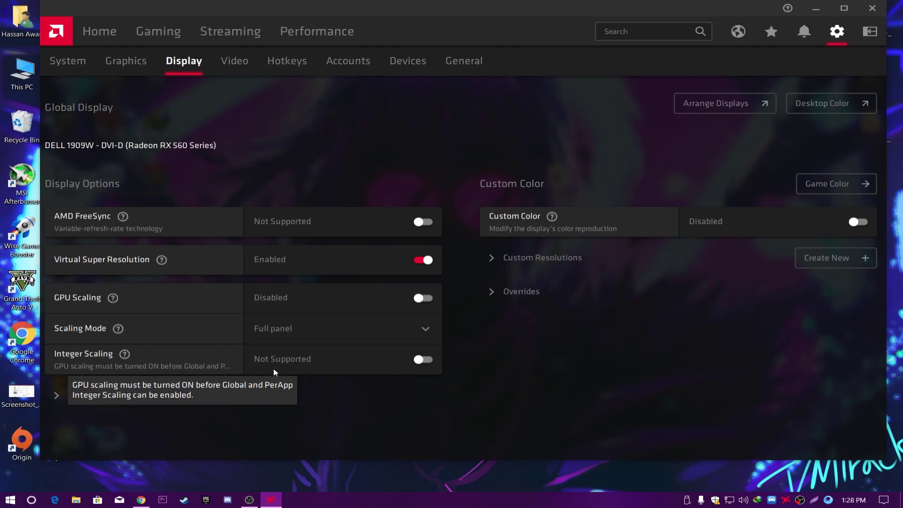
- Expand Display Specs to view the 1440×900 at 59.8874 Hz timing details
{"action": "left_click", "coordinate": [82, 398]}
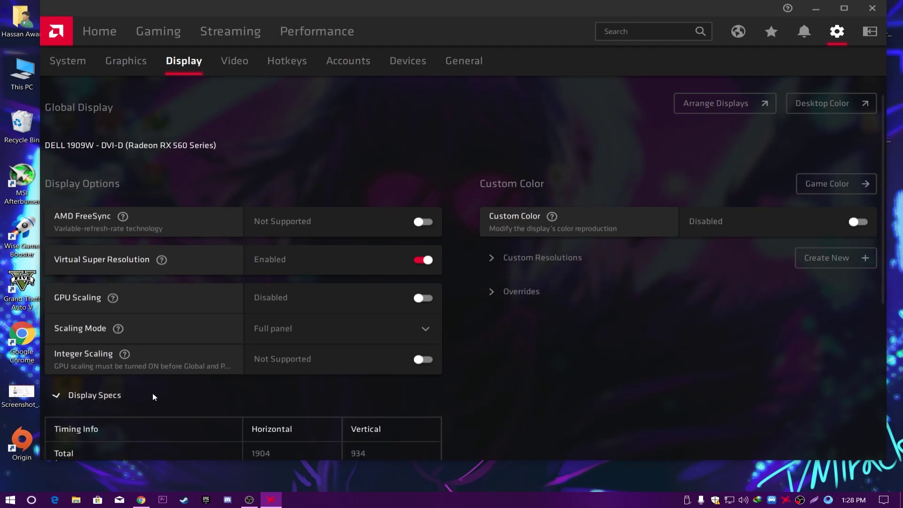
{"action": "scroll", "coordinate": [92, 400], "scroll_direction": "down", "scroll_amount": 1}
{"action": "scroll", "coordinate": [92, 400], "scroll_direction": "down", "scroll_amount": 5}
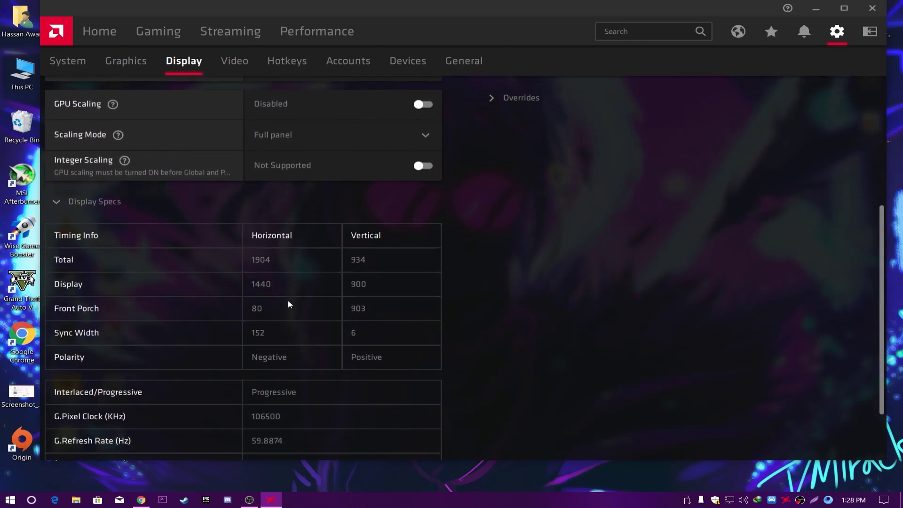
{"action": "scroll", "coordinate": [235, 403], "scroll_direction": "up", "scroll_amount": 6}
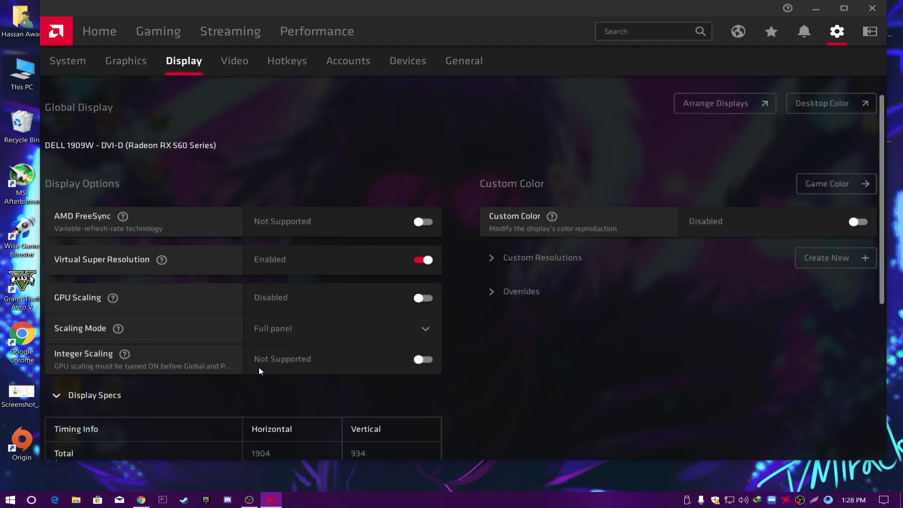
- Enable Borderless Region Capture and review recording at 60 fps, AVC encoding, 30 Mb/s bit rate
{"action": "left_click", "coordinate": [469, 65]}
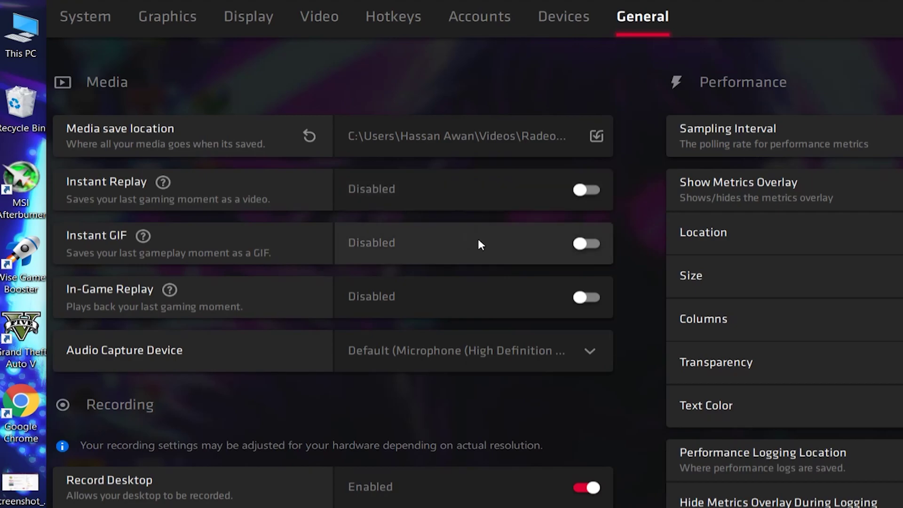
{"action": "scroll", "coordinate": [423, 197], "scroll_direction": "down", "scroll_amount": 2}
{"action": "scroll", "coordinate": [445, 205], "scroll_direction": "down", "scroll_amount": 2}
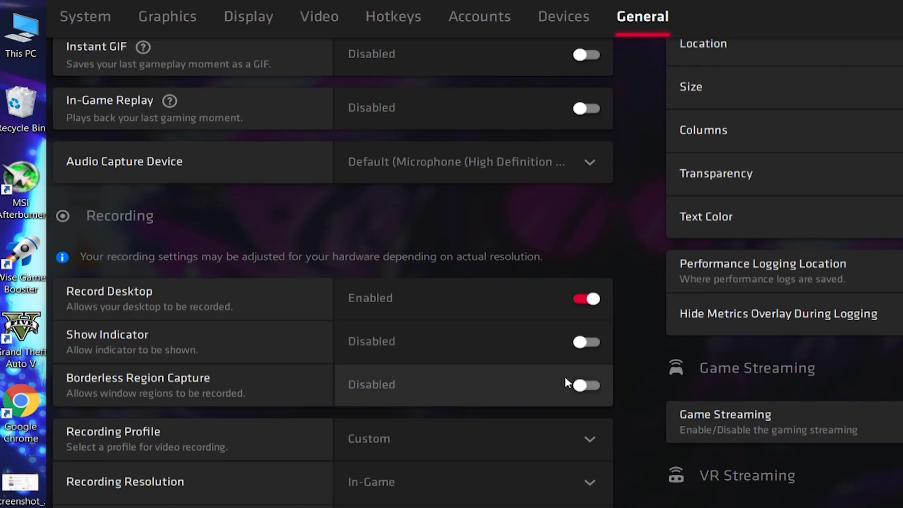
{"action": "left_click", "coordinate": [475, 388]}
{"action": "scroll", "coordinate": [295, 377], "scroll_direction": "down", "scroll_amount": 2}
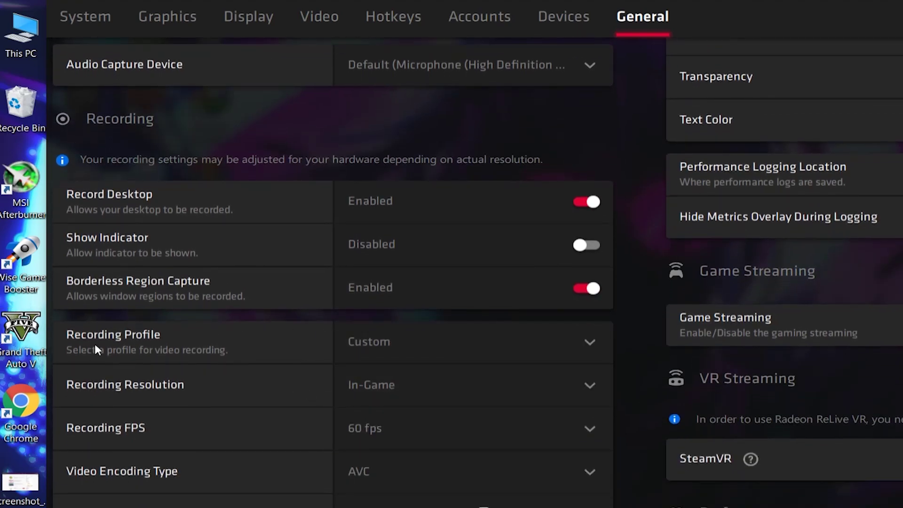
{"action": "scroll", "coordinate": [428, 348], "scroll_direction": "down", "scroll_amount": 4}
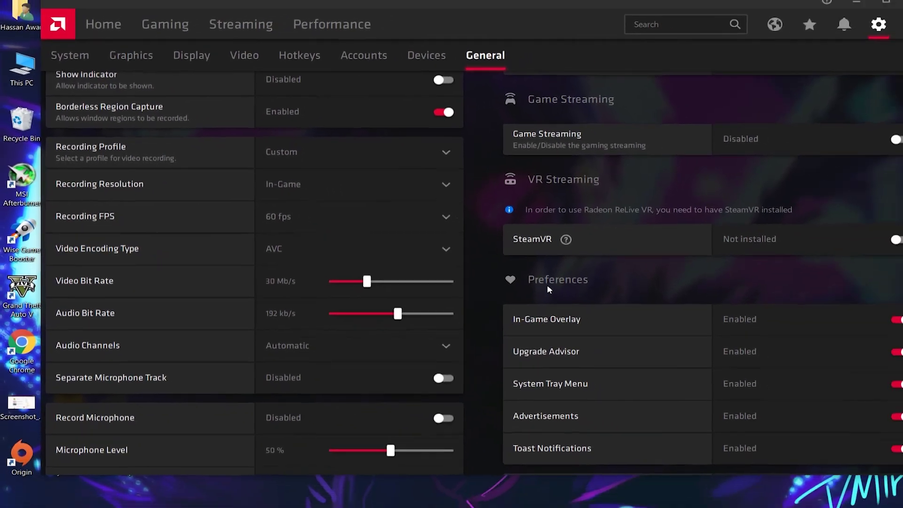
{"action": "scroll", "coordinate": [546, 284], "scroll_direction": "down", "scroll_amount": 2}
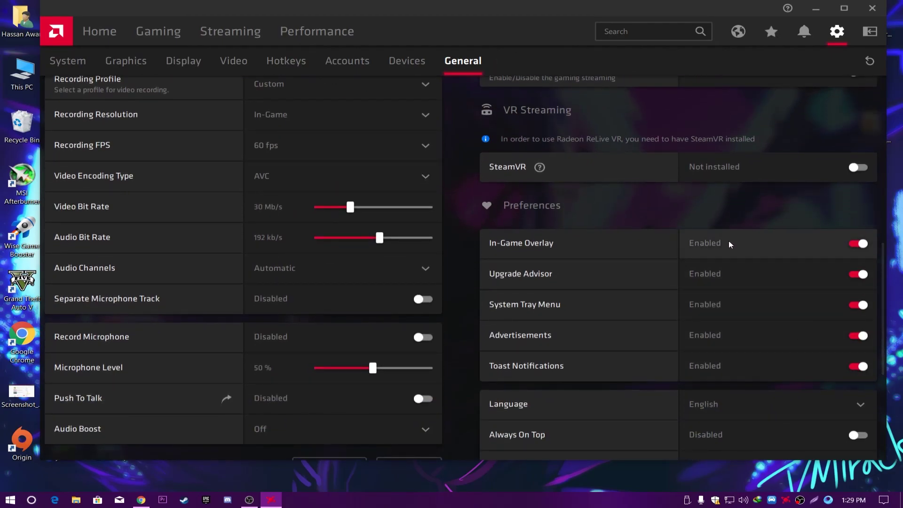
- Disable Advertisements, System Tray Menu, Toast Notifications and Upgrade Advisor, then view Performance metrics
{"action": "scroll", "coordinate": [790, 258], "scroll_direction": "down", "scroll_amount": 4}
{"action": "left_click", "coordinate": [811, 146]}
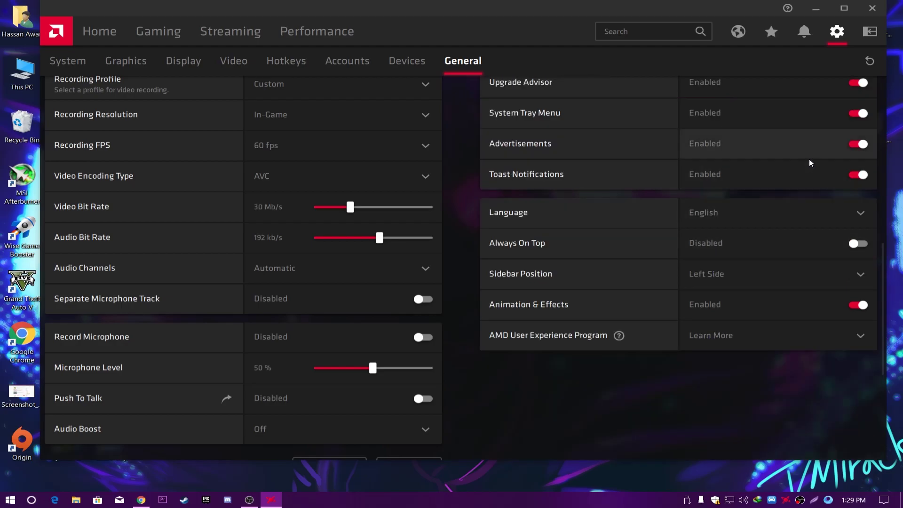
{"action": "left_click", "coordinate": [809, 113]}
{"action": "left_click", "coordinate": [816, 178]}
{"action": "scroll", "coordinate": [819, 156], "scroll_direction": "up", "scroll_amount": 2}
{"action": "left_click", "coordinate": [818, 151]}
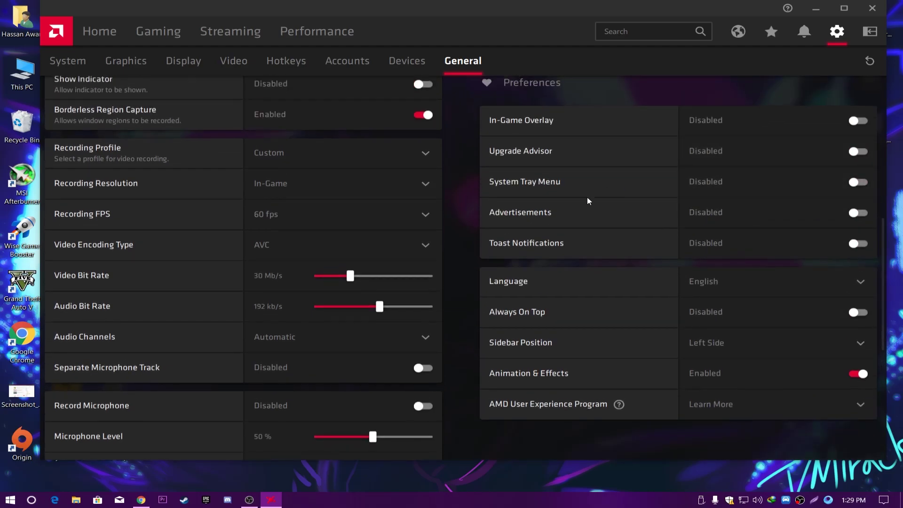
{"action": "left_click", "coordinate": [306, 29]}
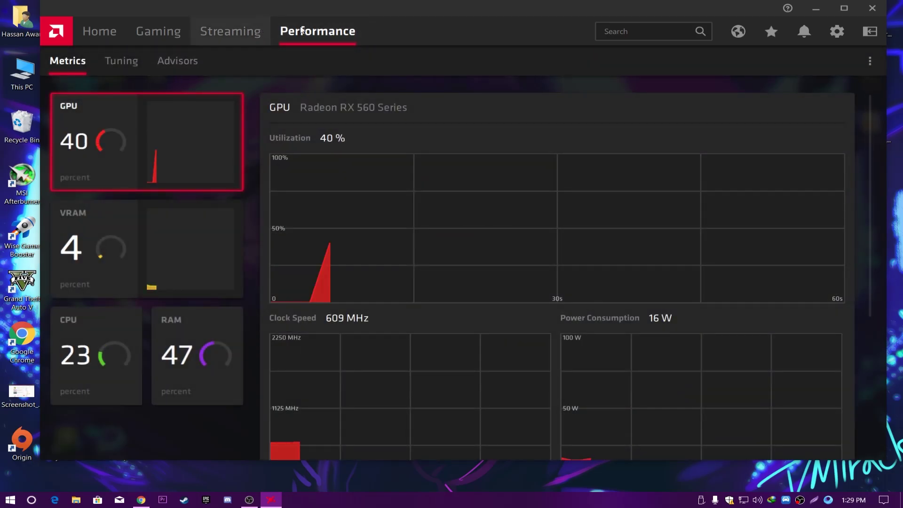
- Check the Tuning page shows Automatic, Default GPU tuning, then close Radeon Software
{"action": "left_click", "coordinate": [134, 60]}
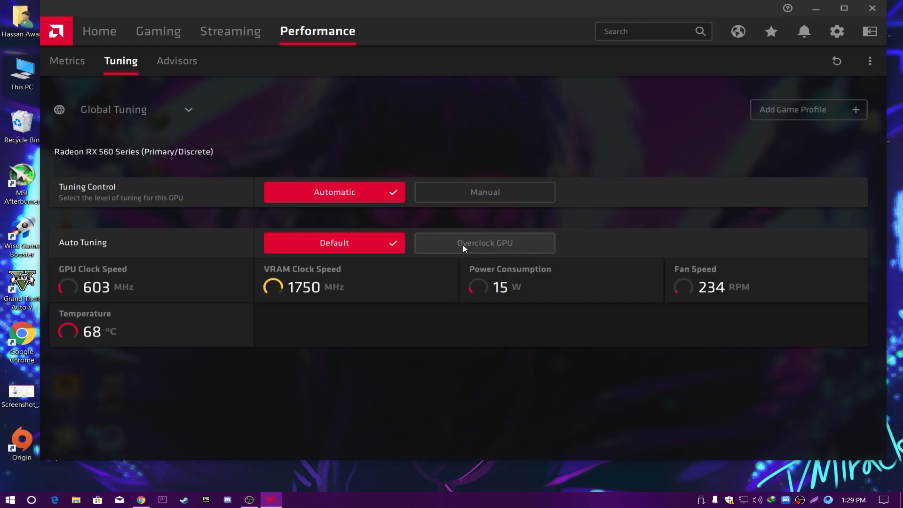
{"action": "left_click", "coordinate": [871, 10]}
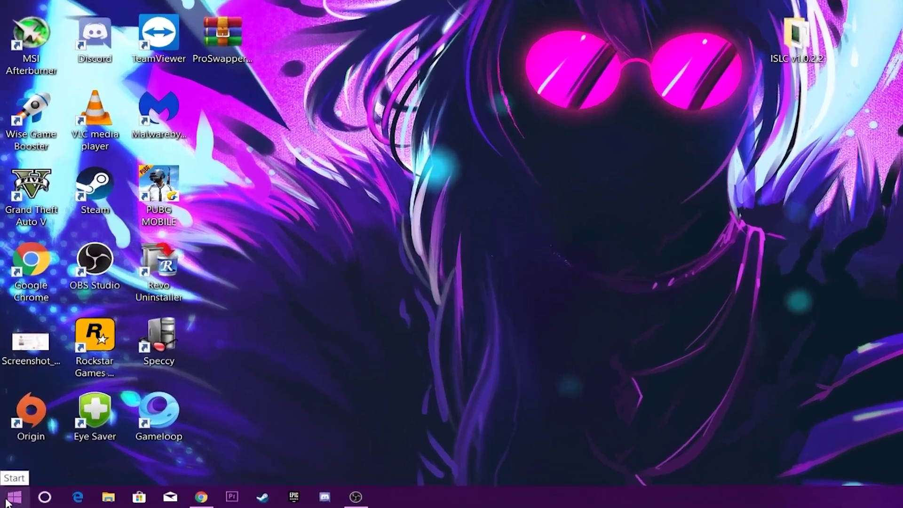
- Search 'powe' from the Start menu and launch the Power & sleep settings
{"action": "left_click", "coordinate": [7, 501]}
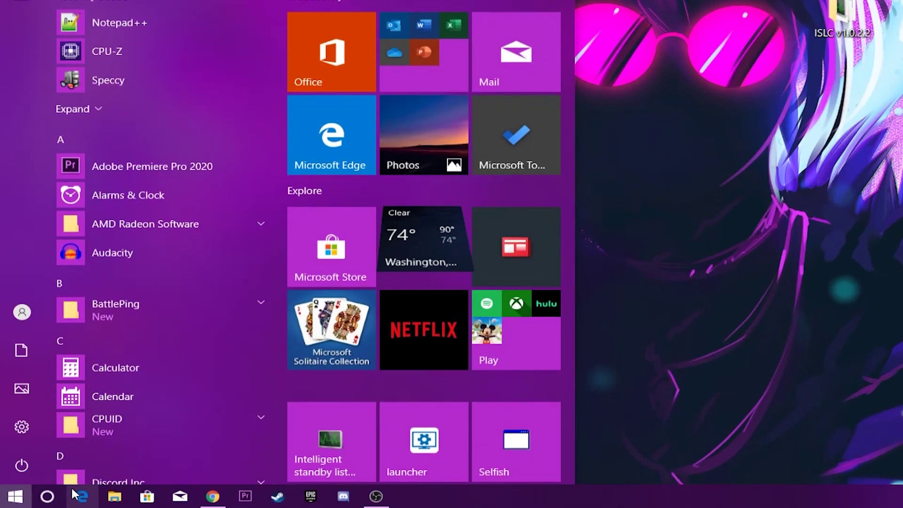
{"action": "type", "text": "powe"}
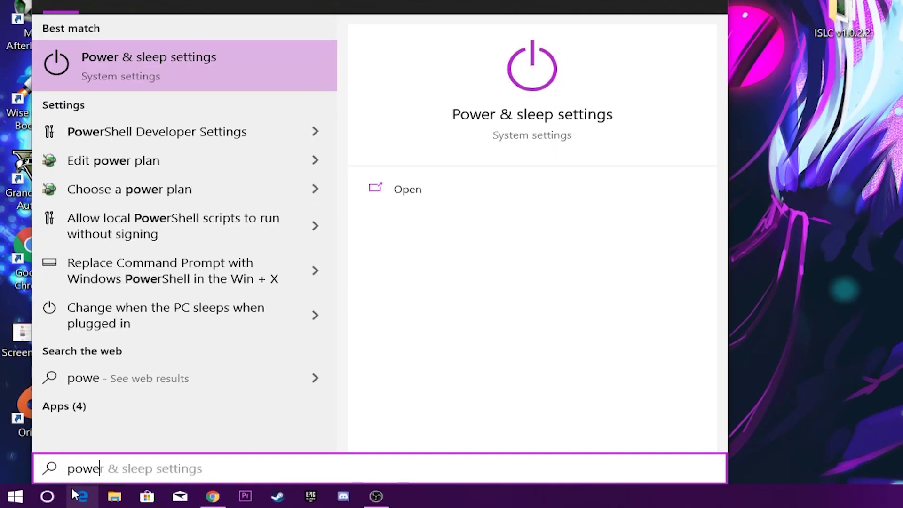
{"action": "key", "text": "Return"}
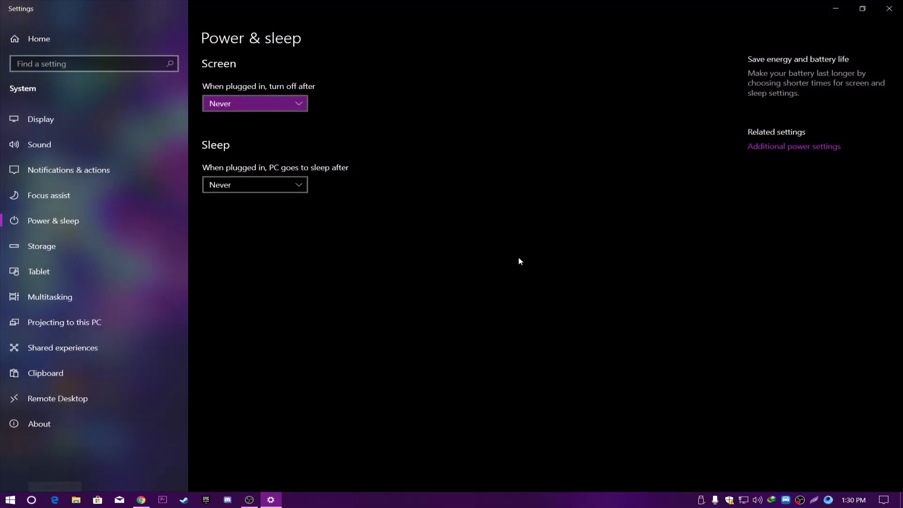
- In Power Options, abandon a new custom plan and select High performance instead of Bitsum Highest Performance
{"action": "left_click", "coordinate": [820, 148]}
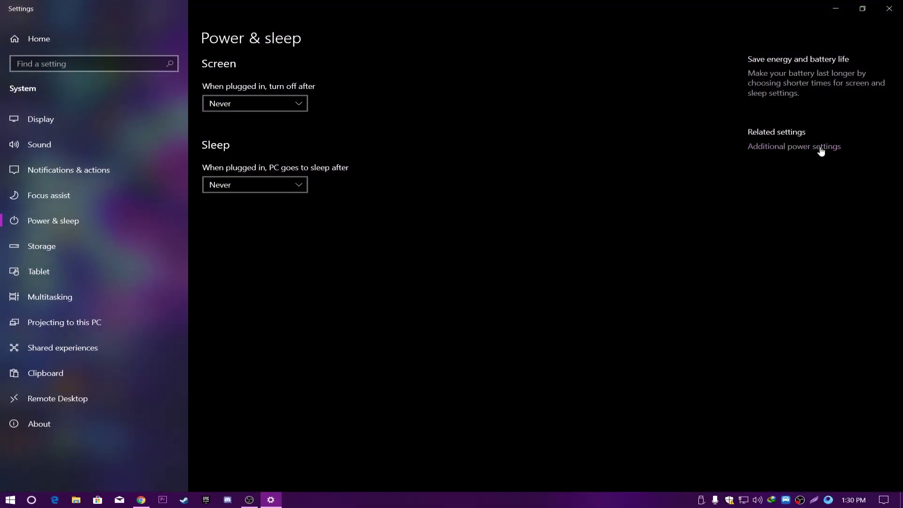
{"action": "left_click_drag", "start_coordinate": [476, 91], "coordinate": [487, 36]}
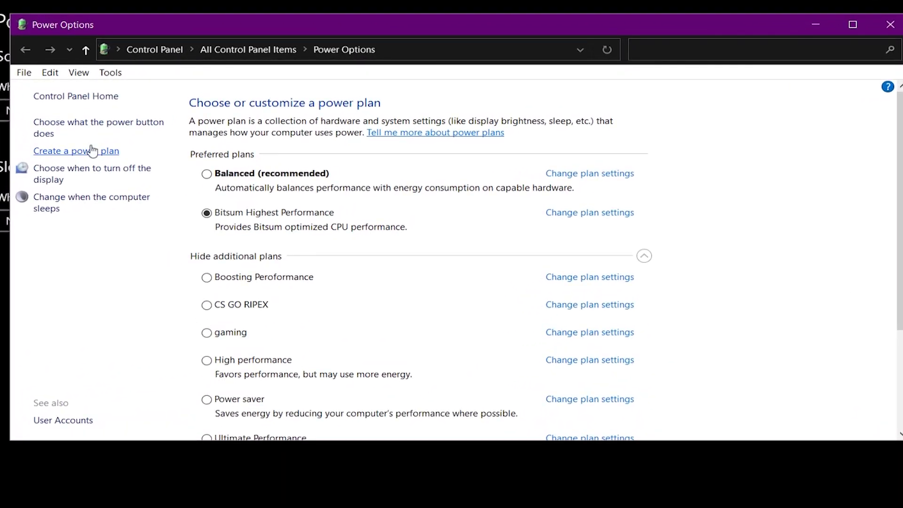
{"action": "left_click", "coordinate": [92, 151]}
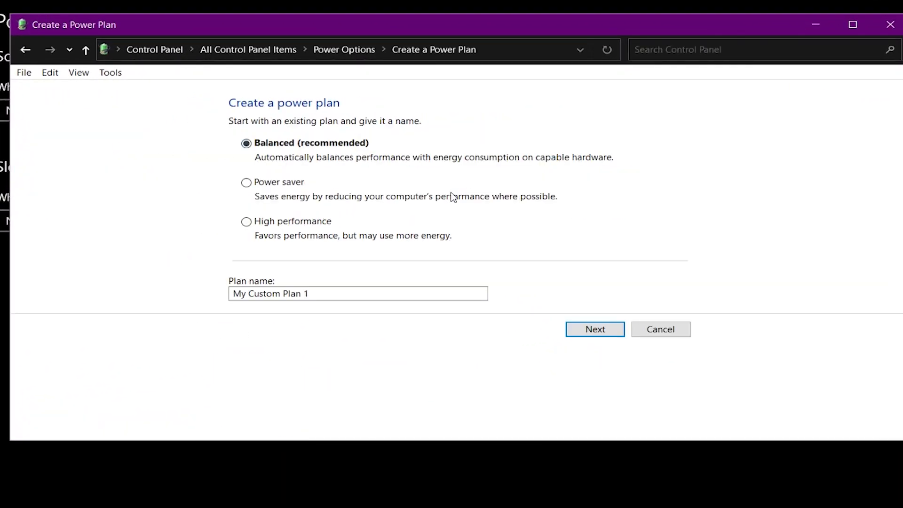
{"action": "left_click", "coordinate": [247, 223]}
{"action": "left_click", "coordinate": [665, 328]}
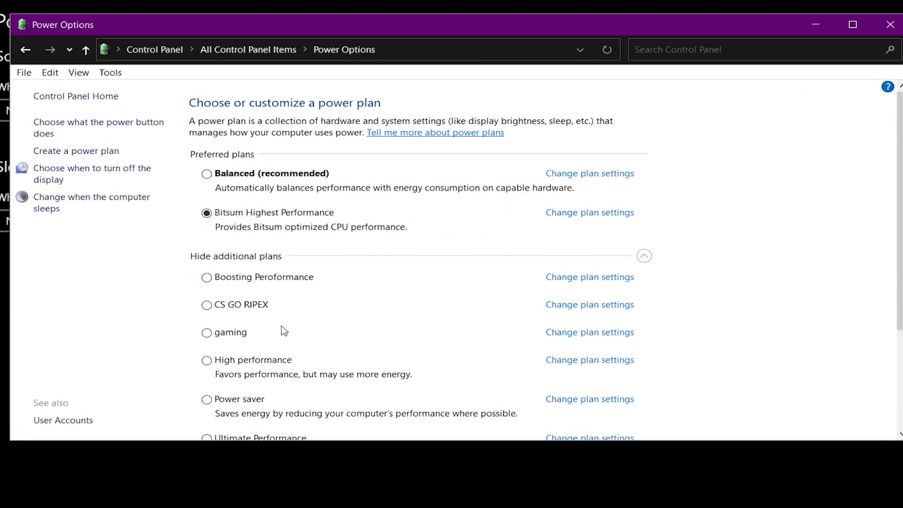
{"action": "left_click", "coordinate": [208, 346]}
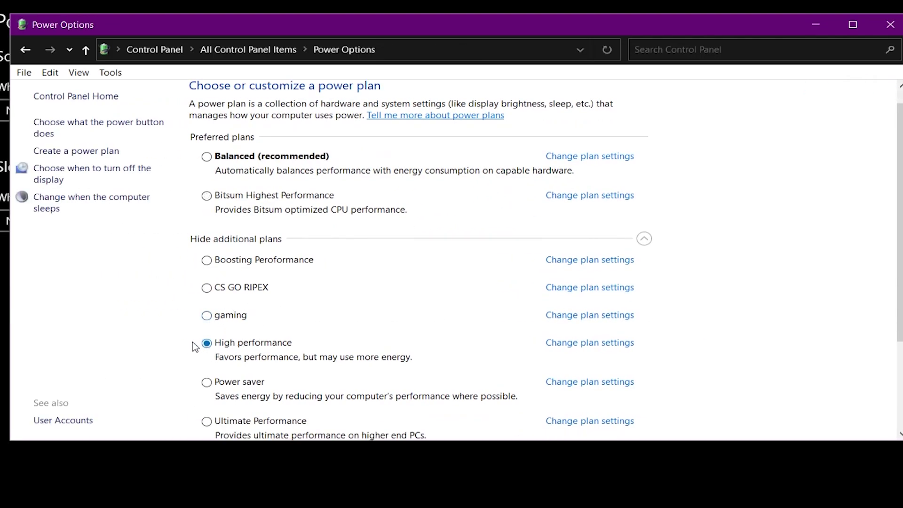
- Raise High performance's processor core parking overutilization threshold from 60% to 100% and apply
{"action": "left_click", "coordinate": [589, 344]}
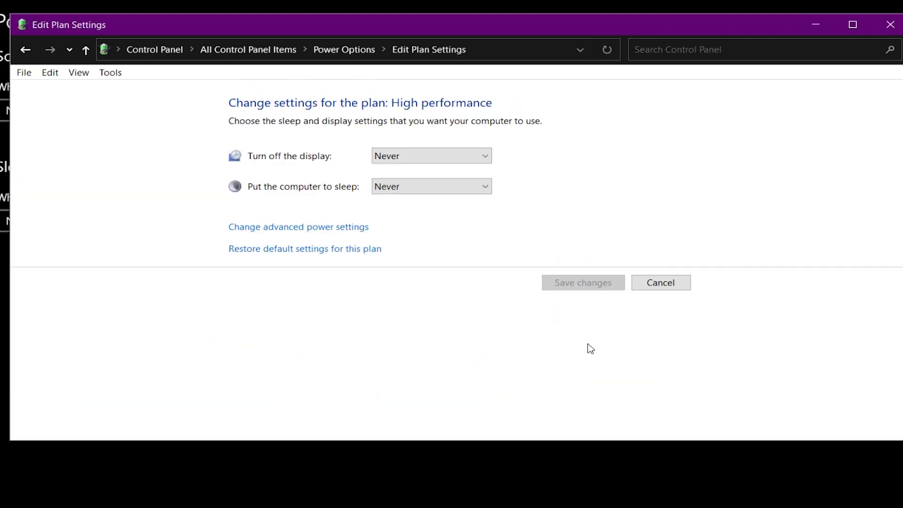
{"action": "left_click", "coordinate": [319, 228]}
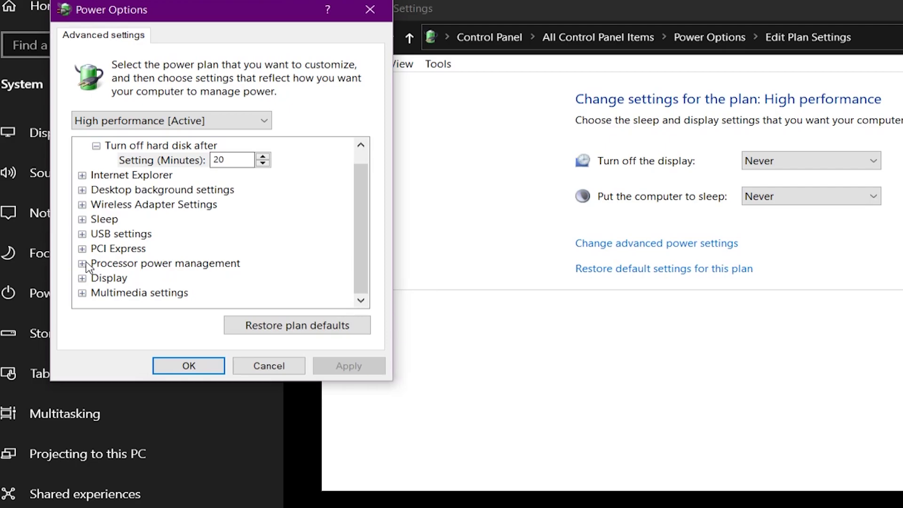
{"action": "left_click", "coordinate": [82, 264]}
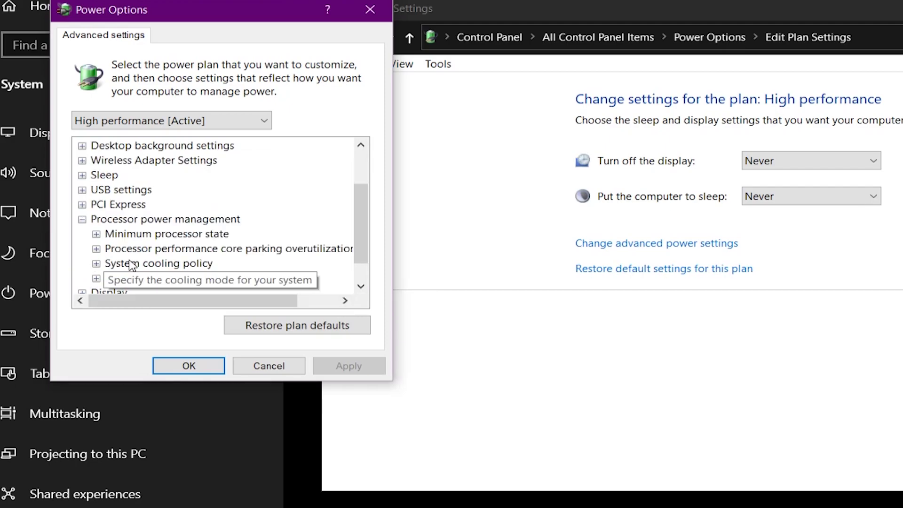
{"action": "left_click", "coordinate": [99, 250]}
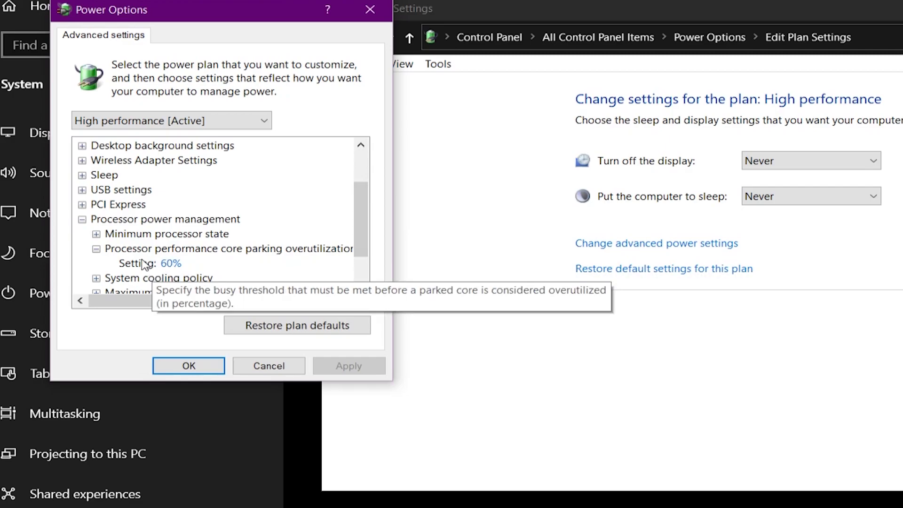
{"action": "left_click", "coordinate": [170, 264]}
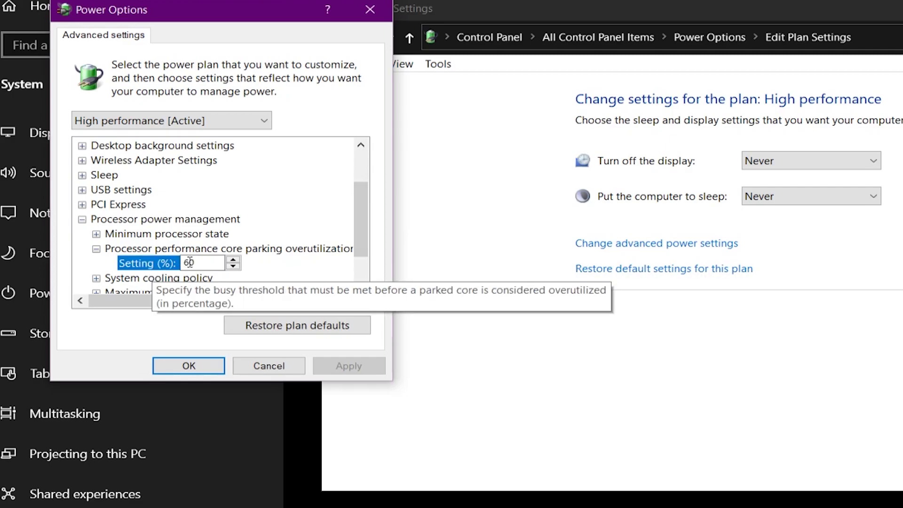
{"action": "type", "text": "100"}
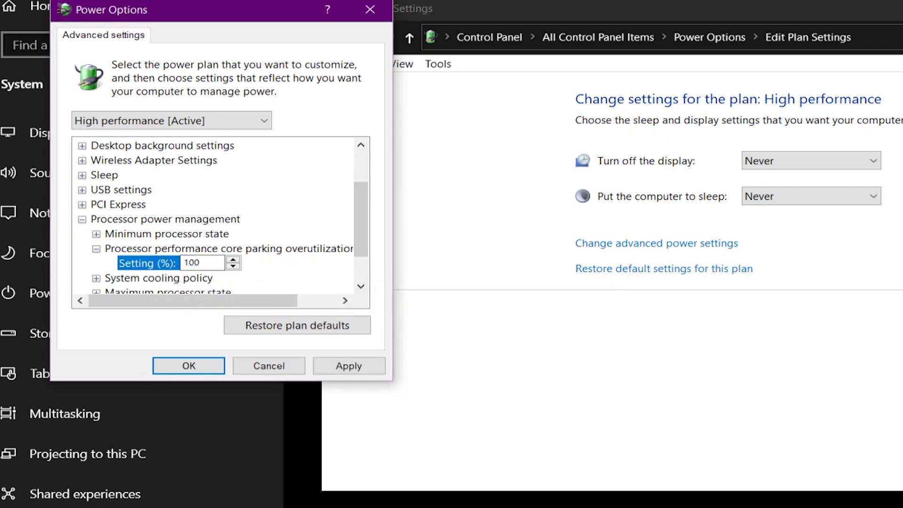
{"action": "left_click", "coordinate": [348, 367]}
{"action": "left_click", "coordinate": [188, 367]}
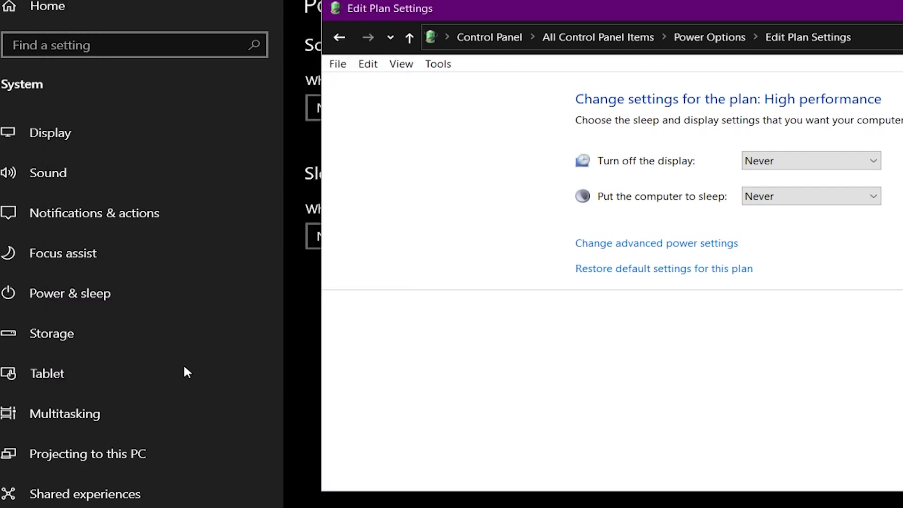